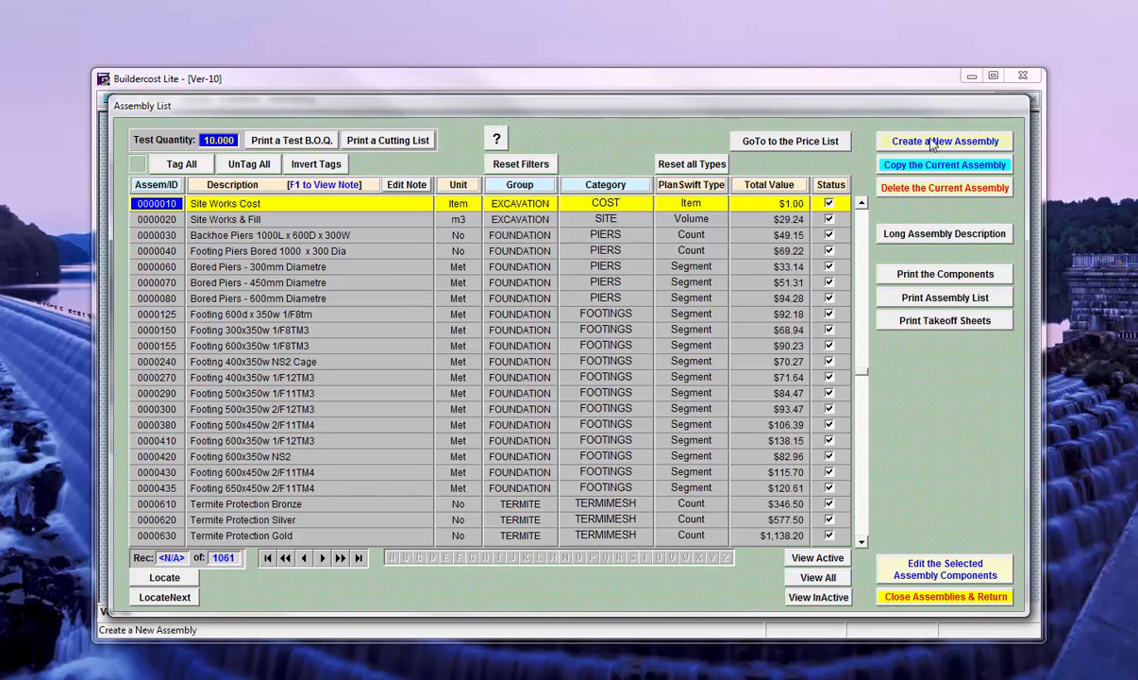
- Create a new assembly with ID 0000000 and the description "Passage Door 820"
left_click(387, 204)
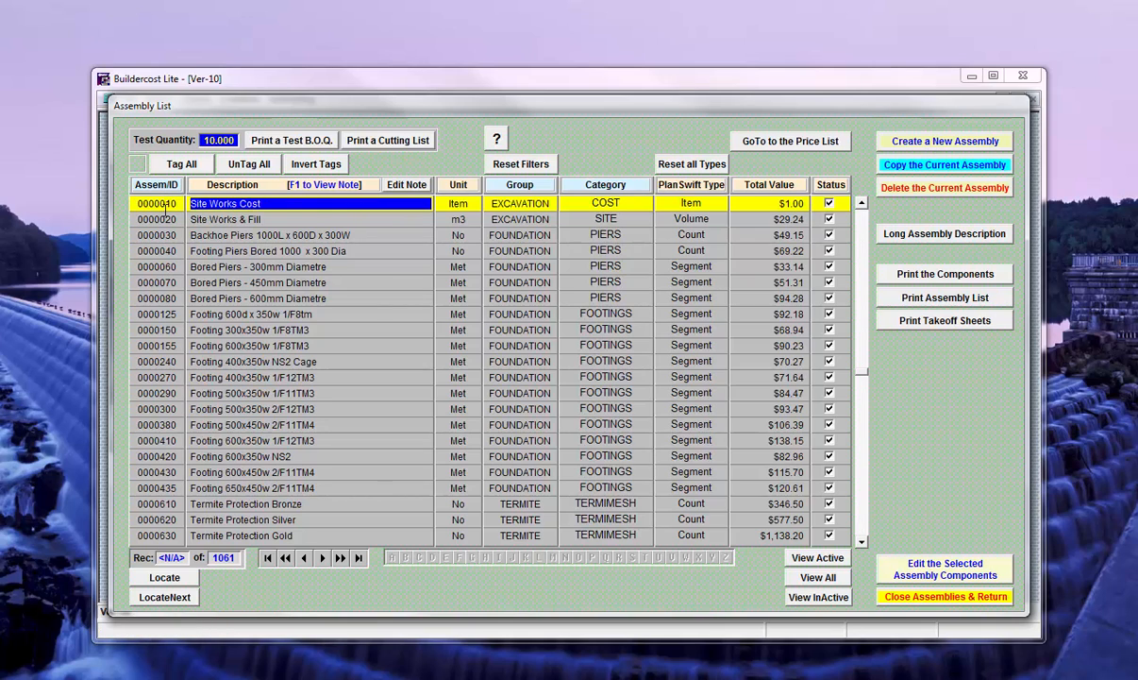
left_click(942, 142)
type("0000000")
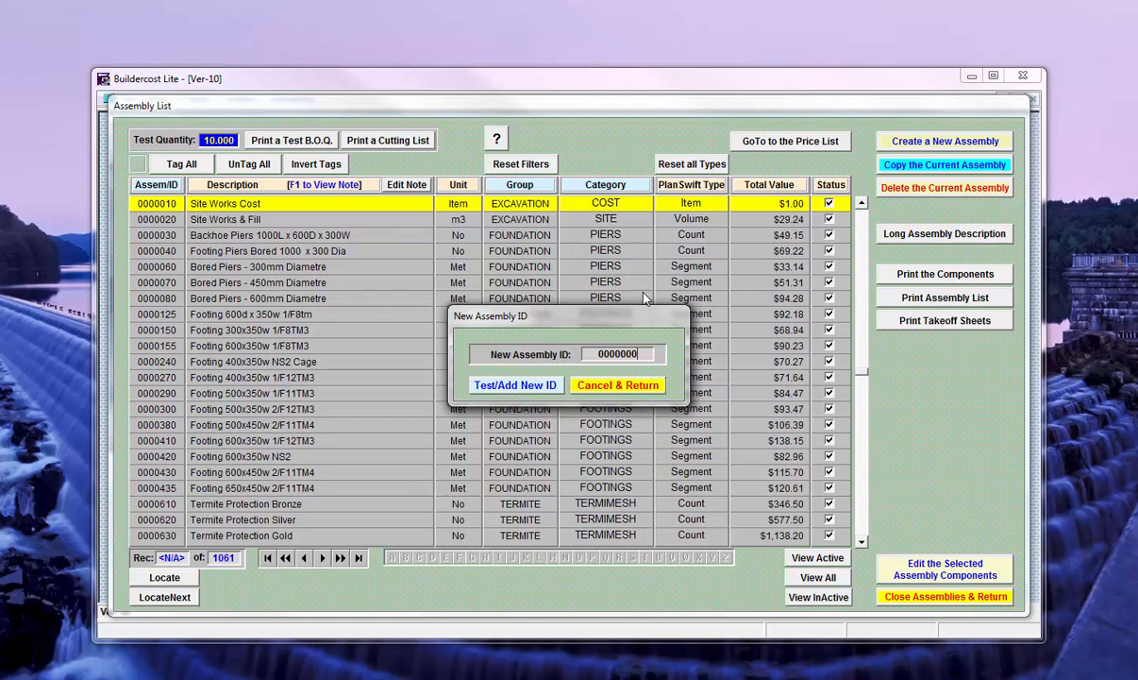
left_click(528, 387)
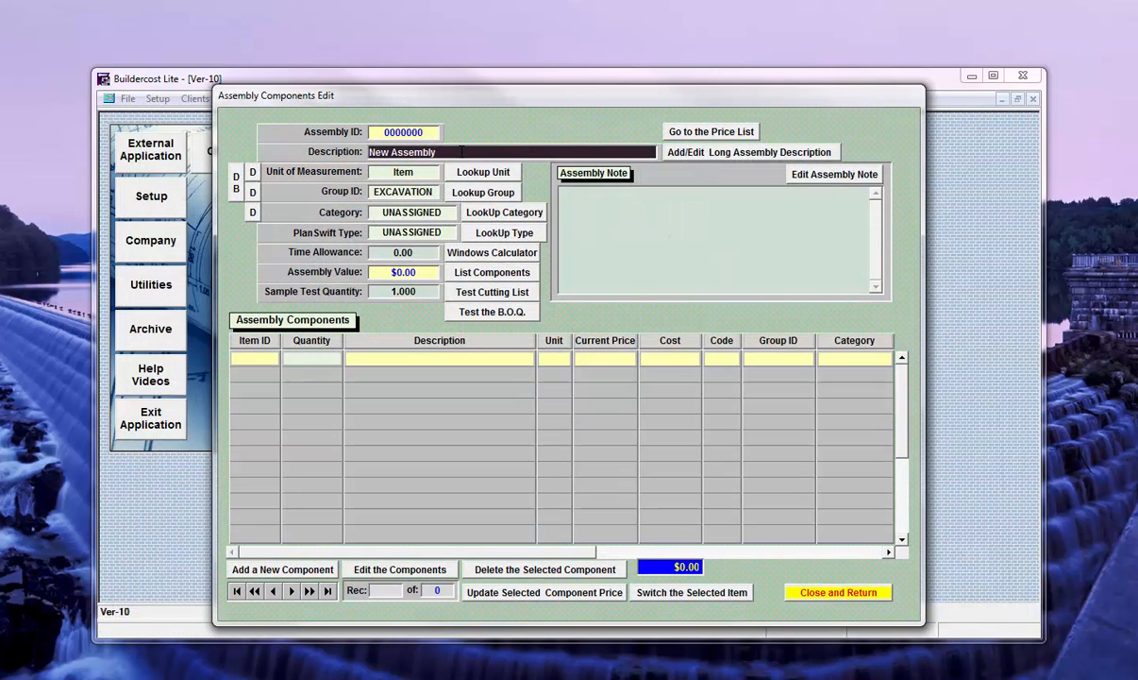
type("Passage Door 820")
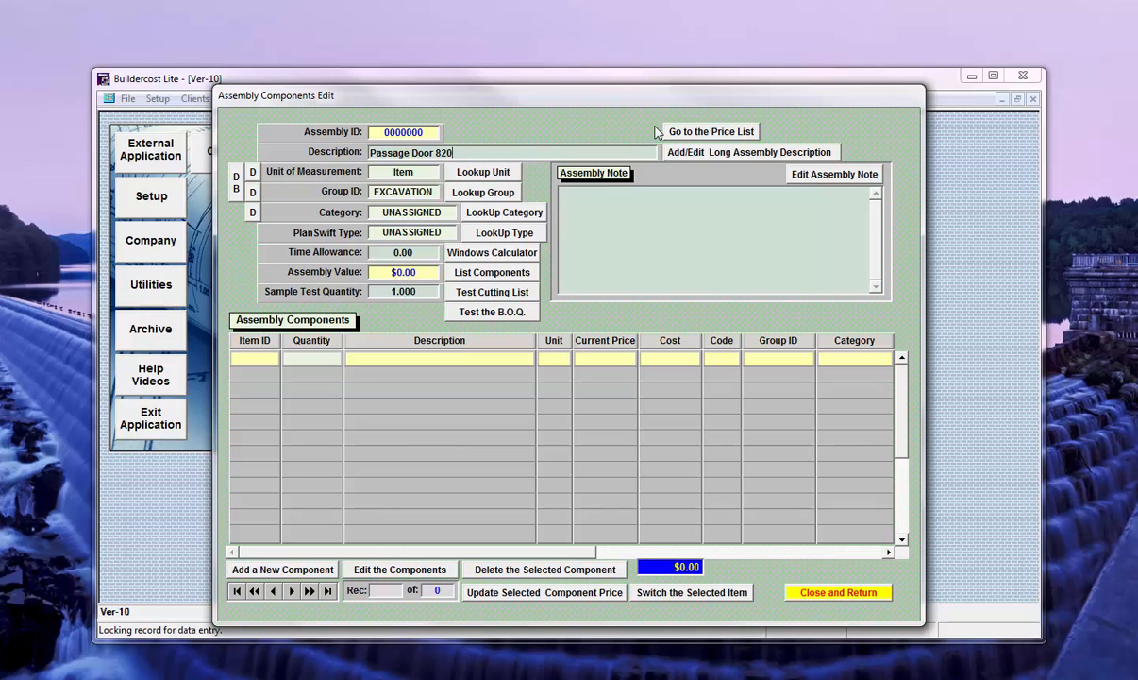
- Set the assembly's unit of measurement to No and its group to DOORS
left_click(414, 171)
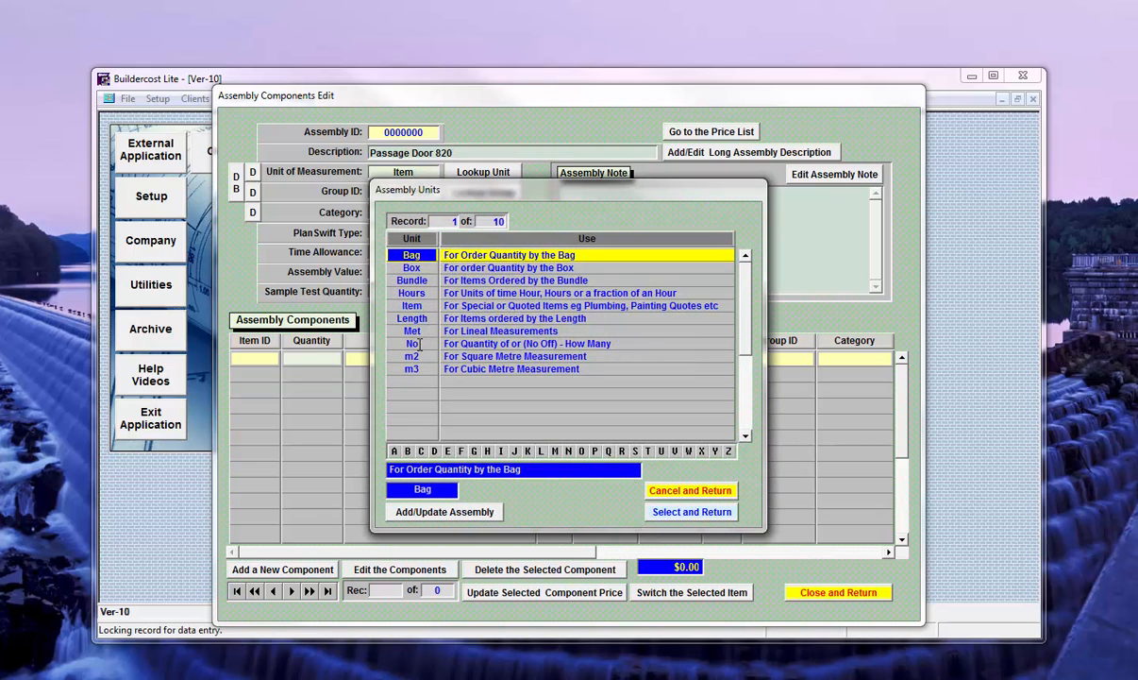
left_click(419, 346)
double_click(419, 346)
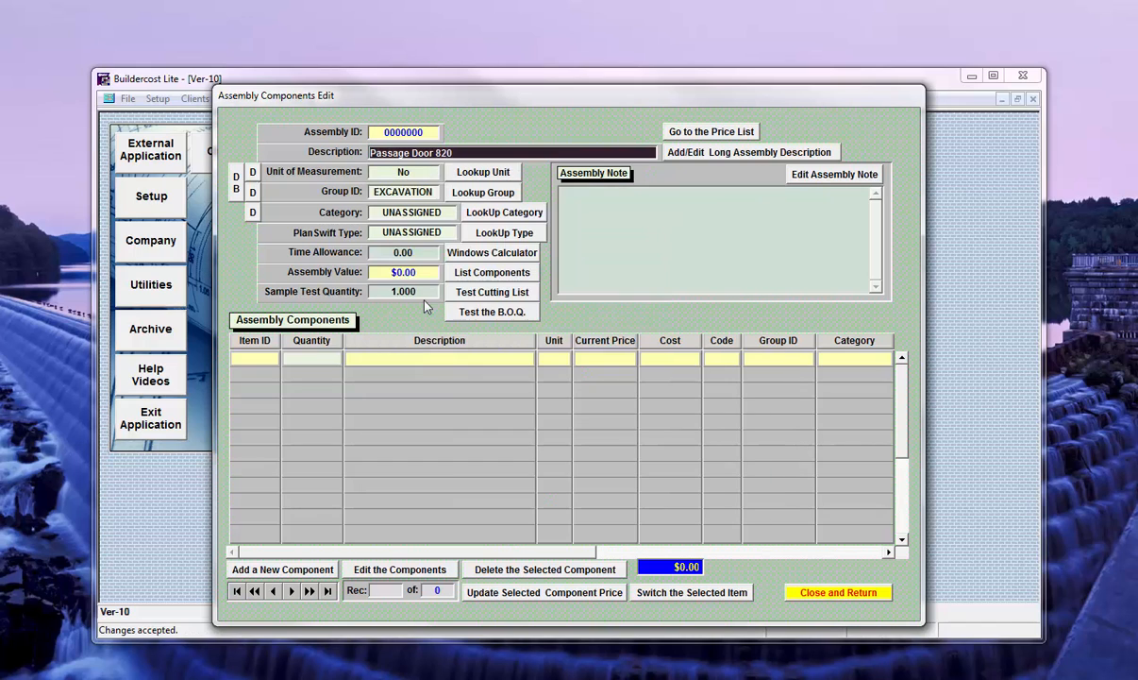
left_click(410, 192)
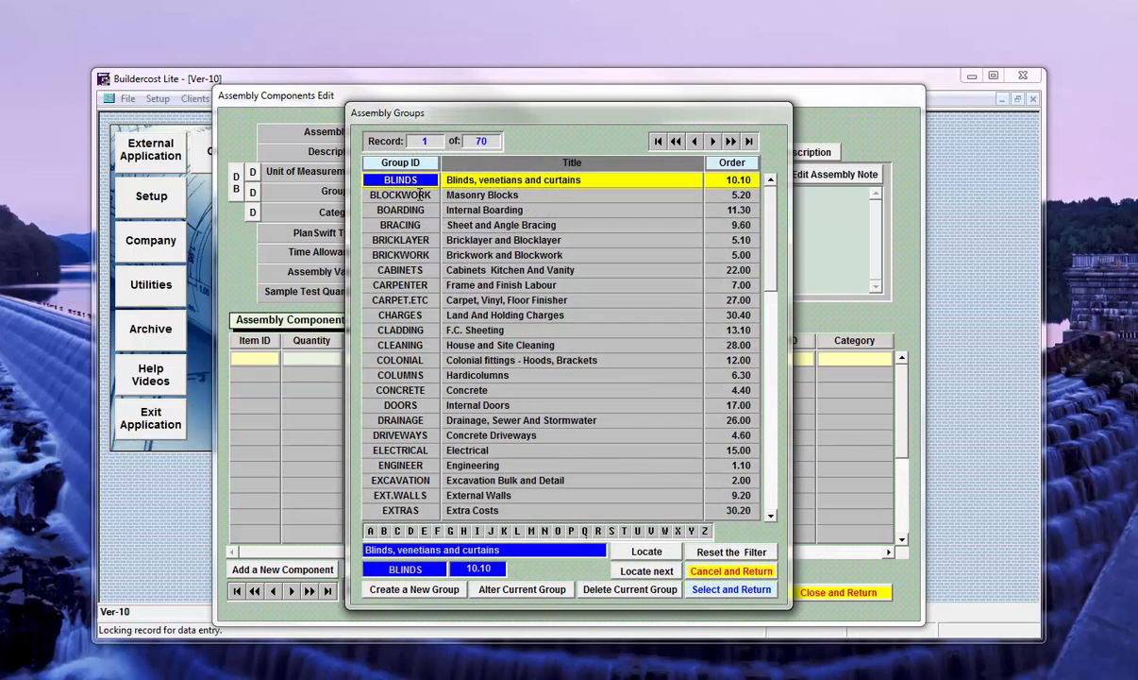
left_click(409, 530)
double_click(412, 179)
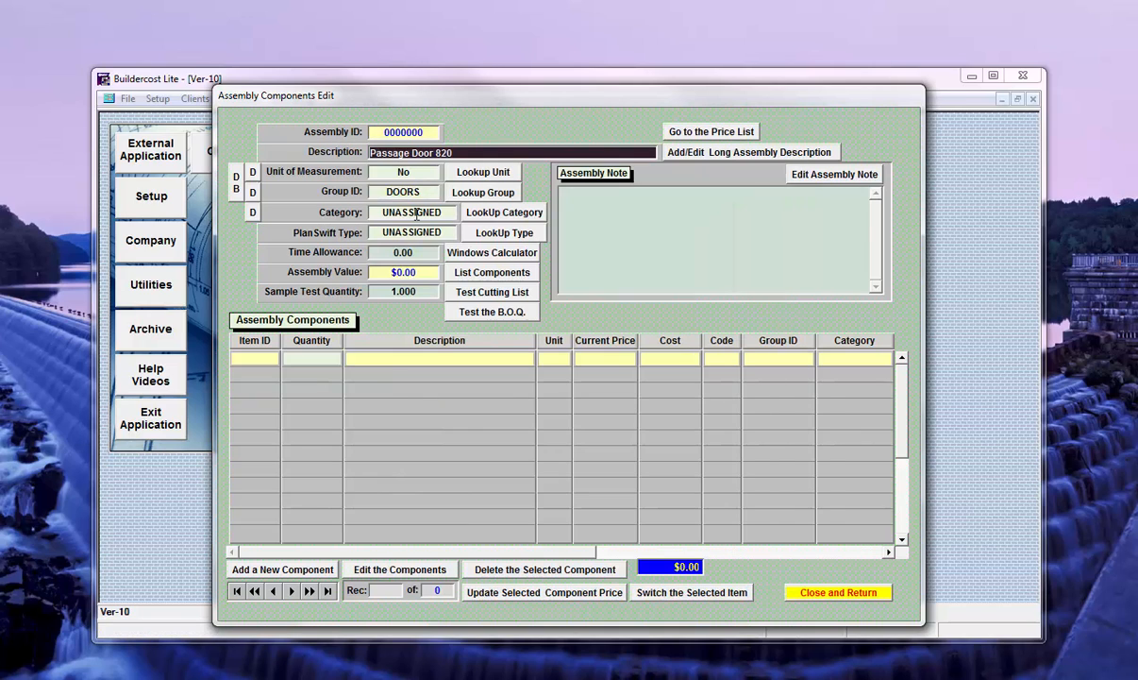
- Assign the PASSAGE category and the Count PlanSwift type to the assembly
left_click(416, 213)
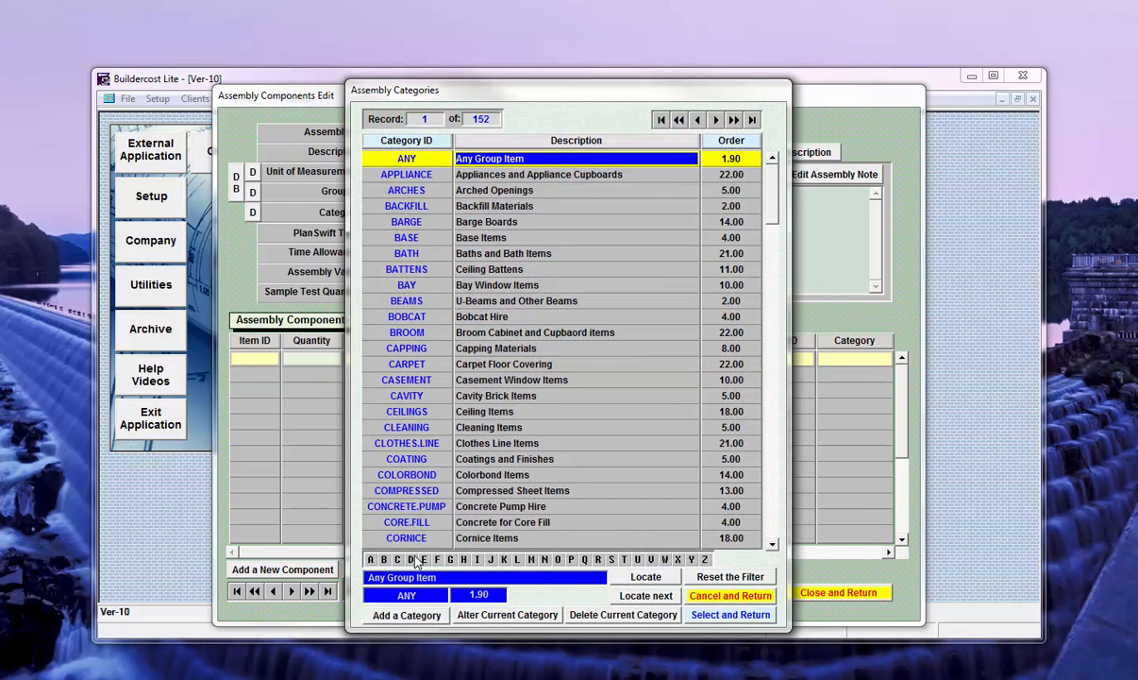
left_click(571, 559)
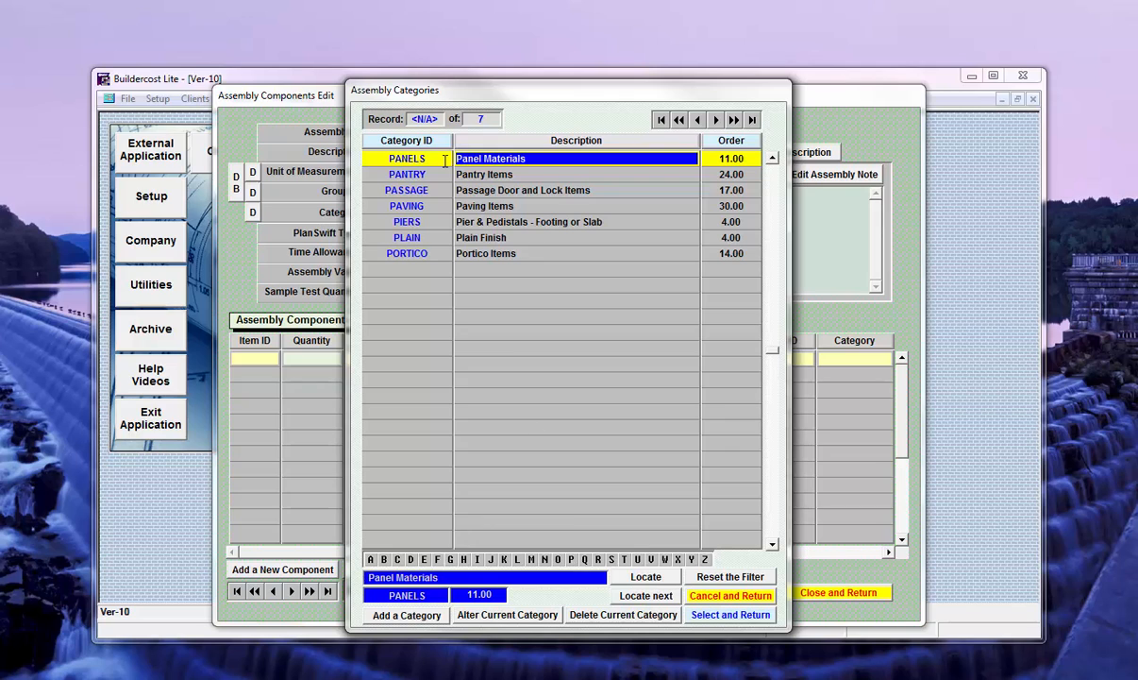
double_click(418, 189)
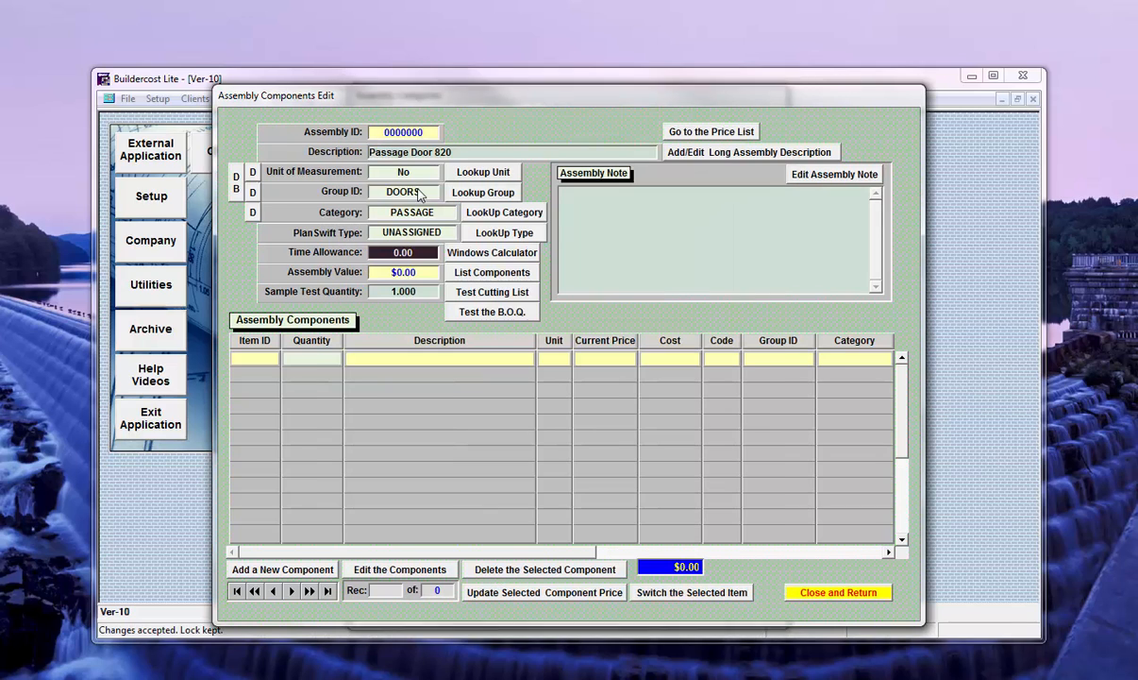
double_click(405, 233)
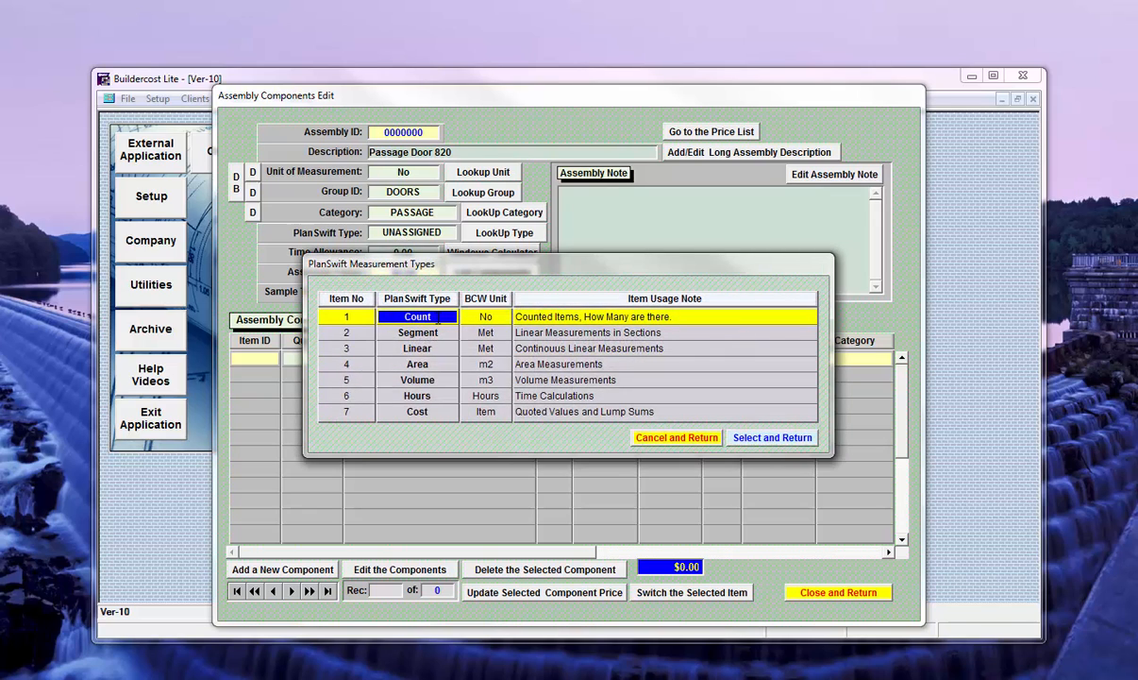
double_click(437, 319)
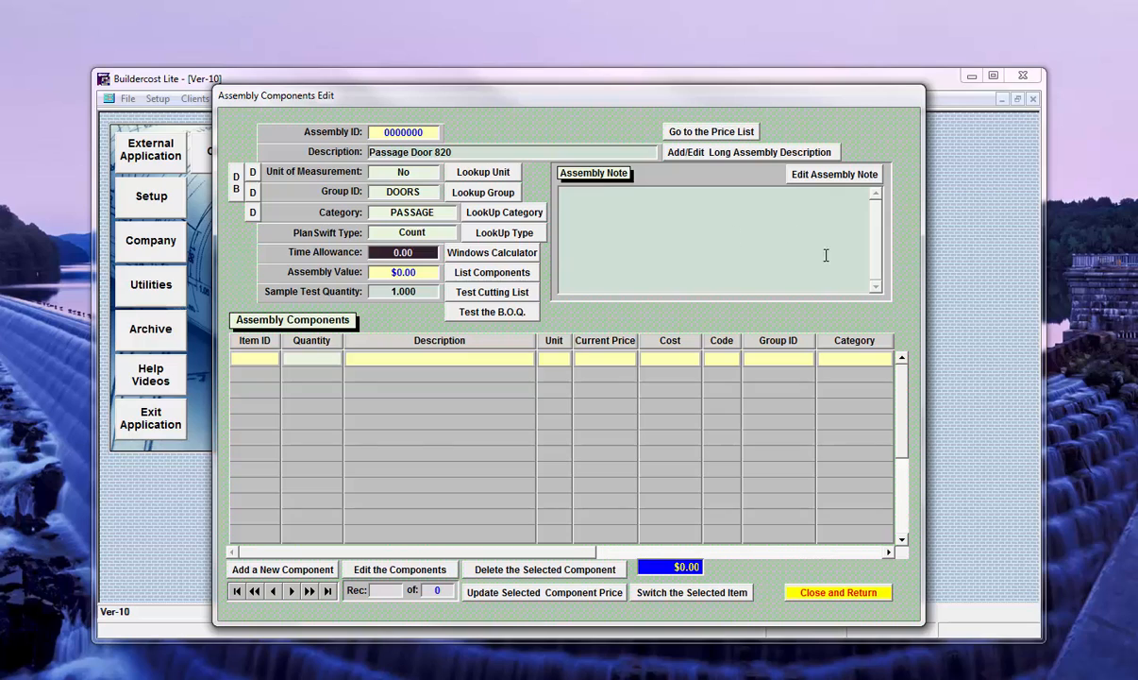
- Start adding a component to the assembly and filter the price list by the JAMBS category
left_click(250, 570)
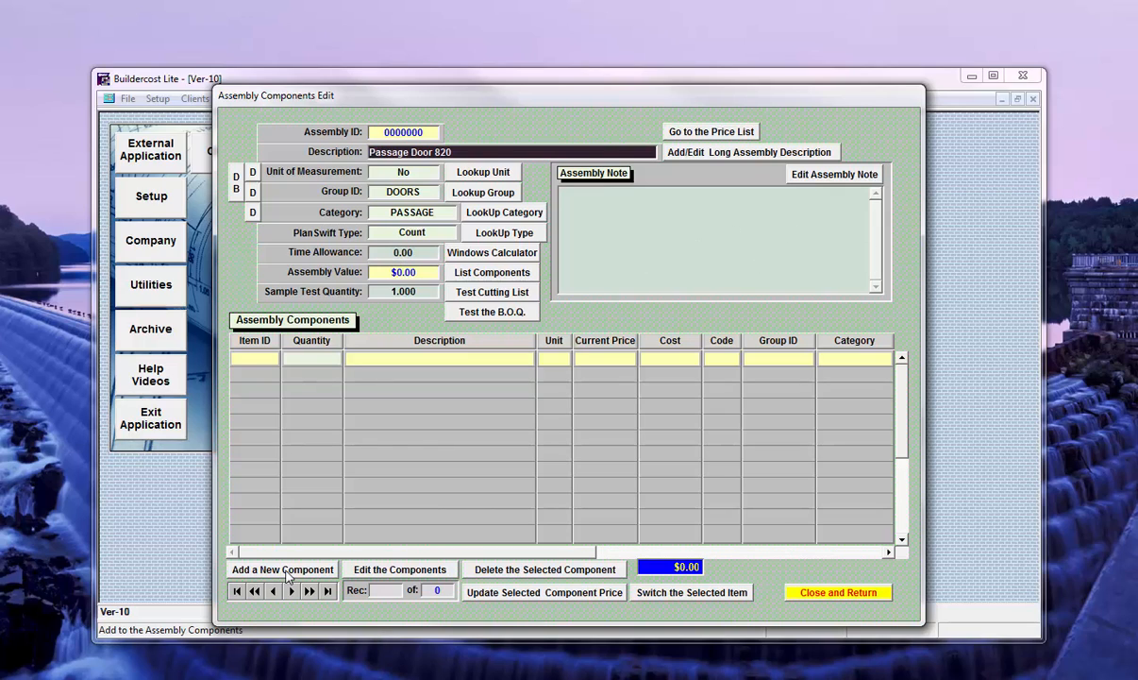
left_click(290, 572)
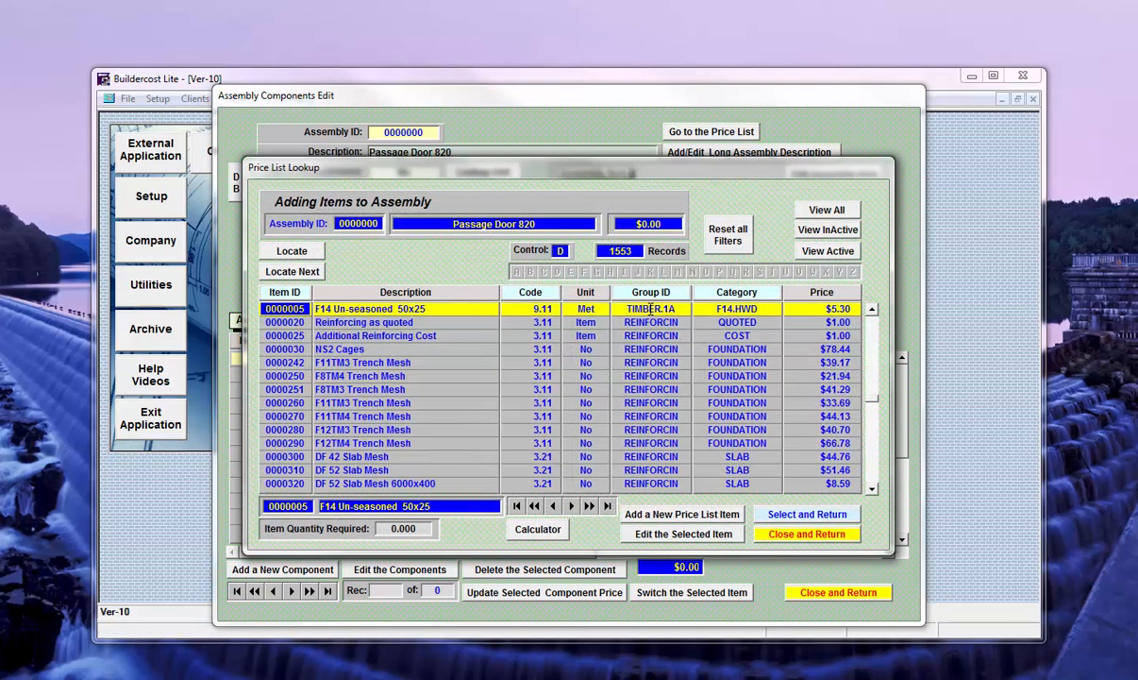
left_click(758, 308)
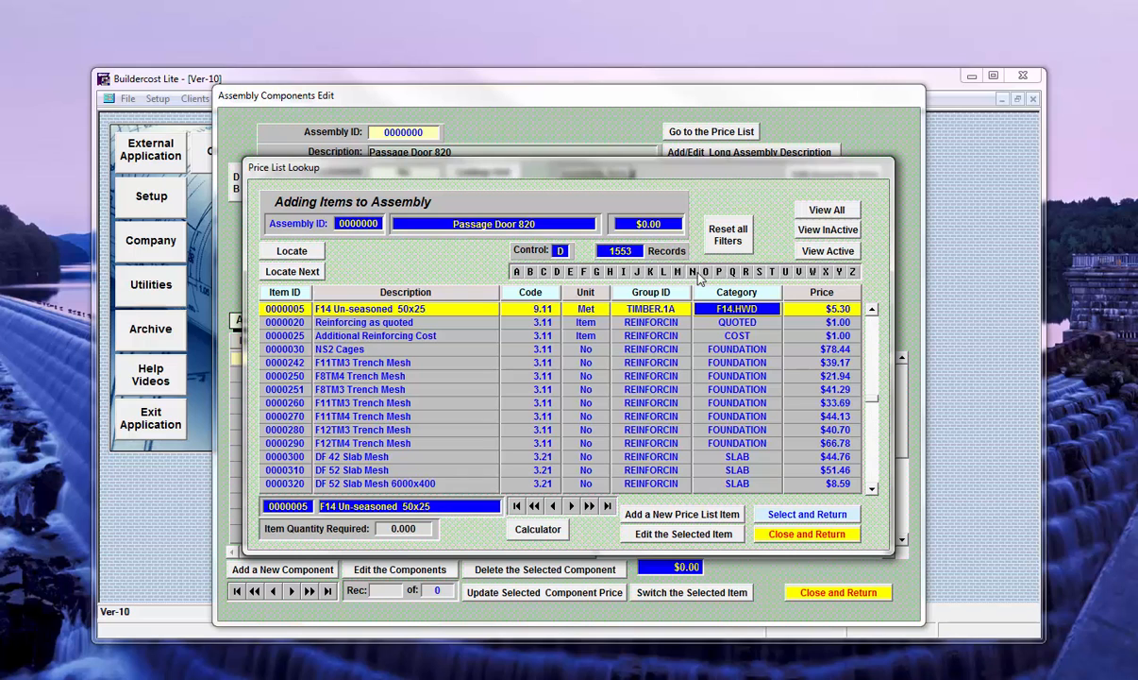
left_click(636, 271)
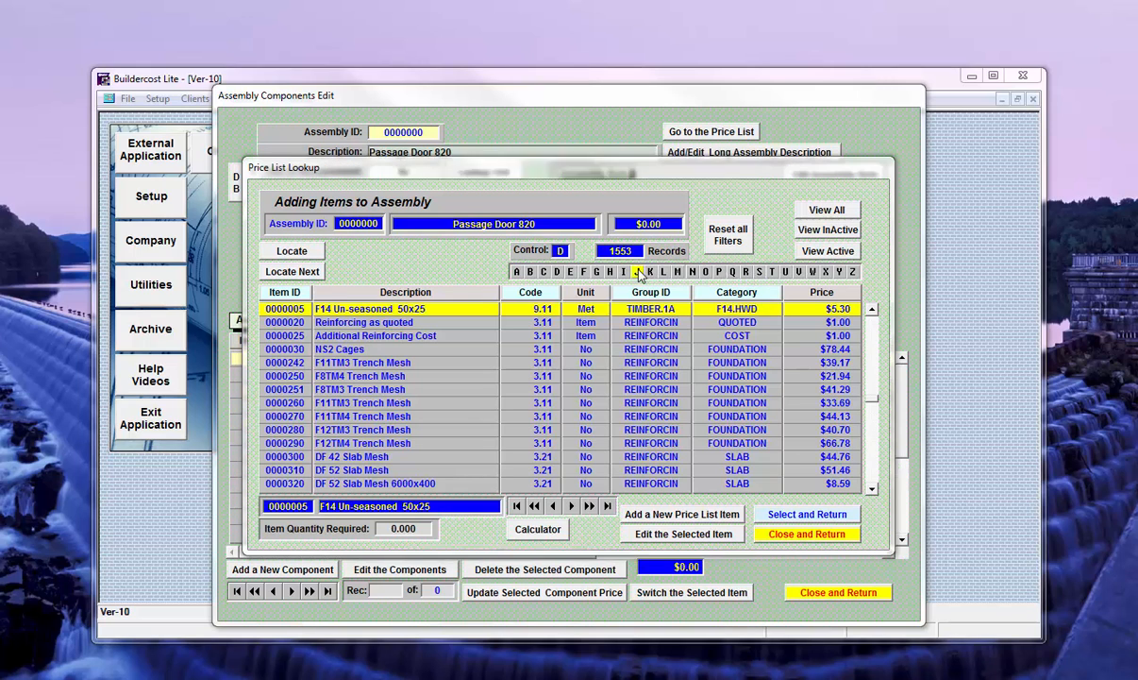
double_click(439, 136)
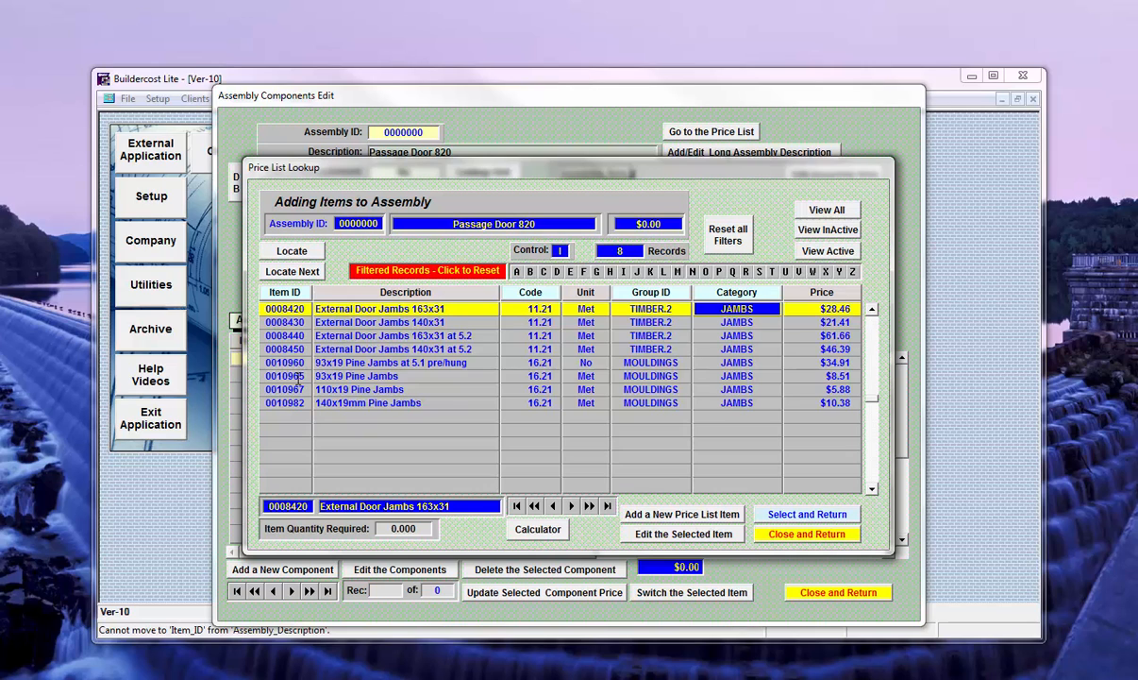
- Add the 93x19 Pine Jambs item to the assembly with a quantity of 1 at a length of 5.1
left_click(299, 375)
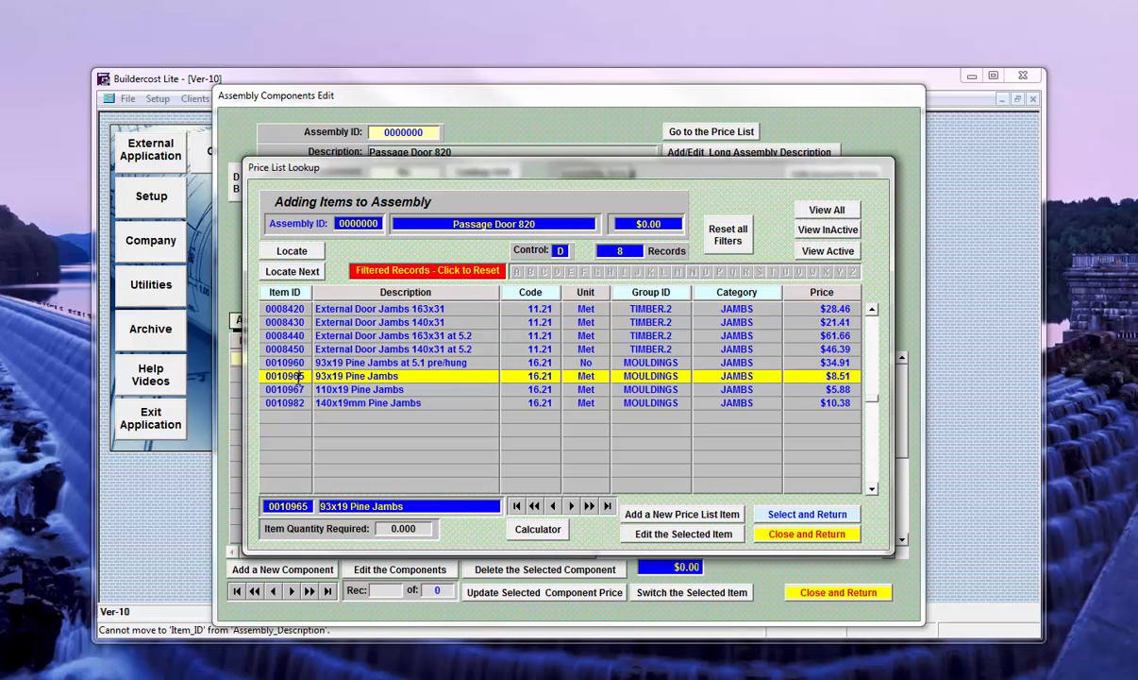
double_click(299, 378)
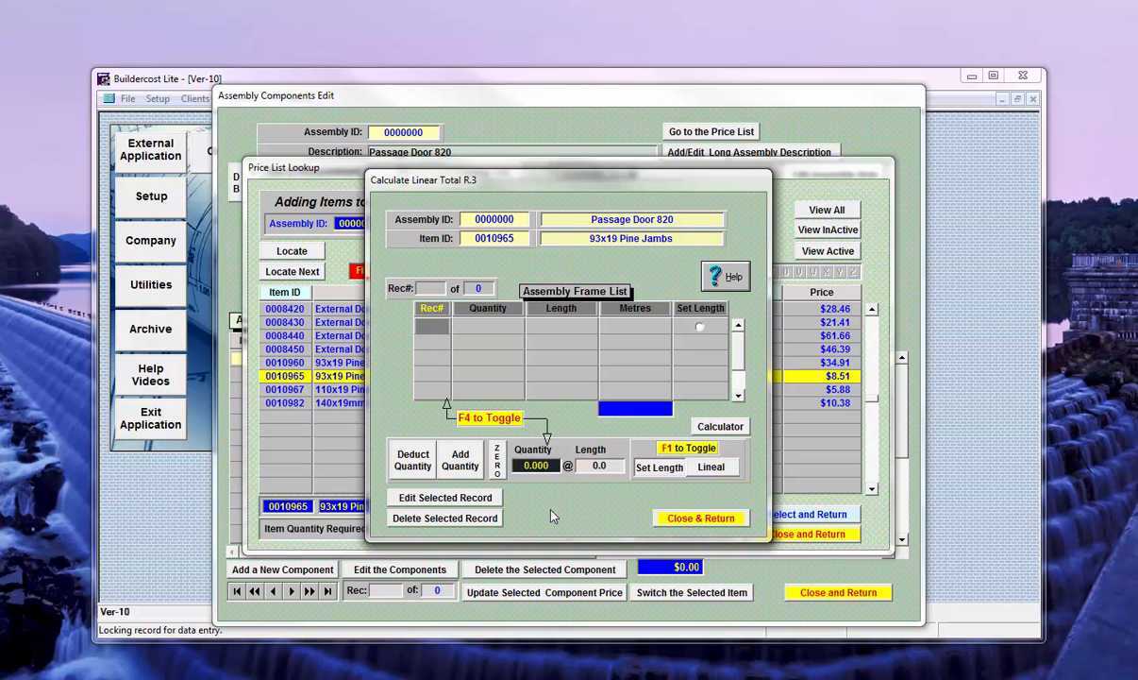
type("1")
key("Tab")
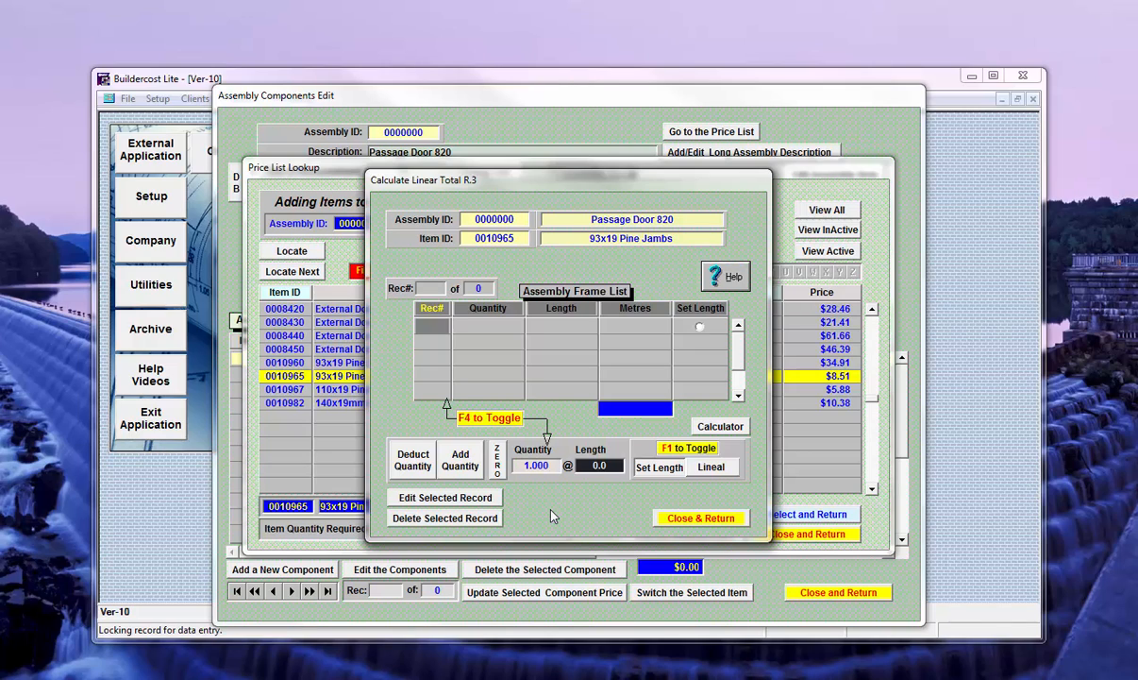
type("5.1")
key("Return")
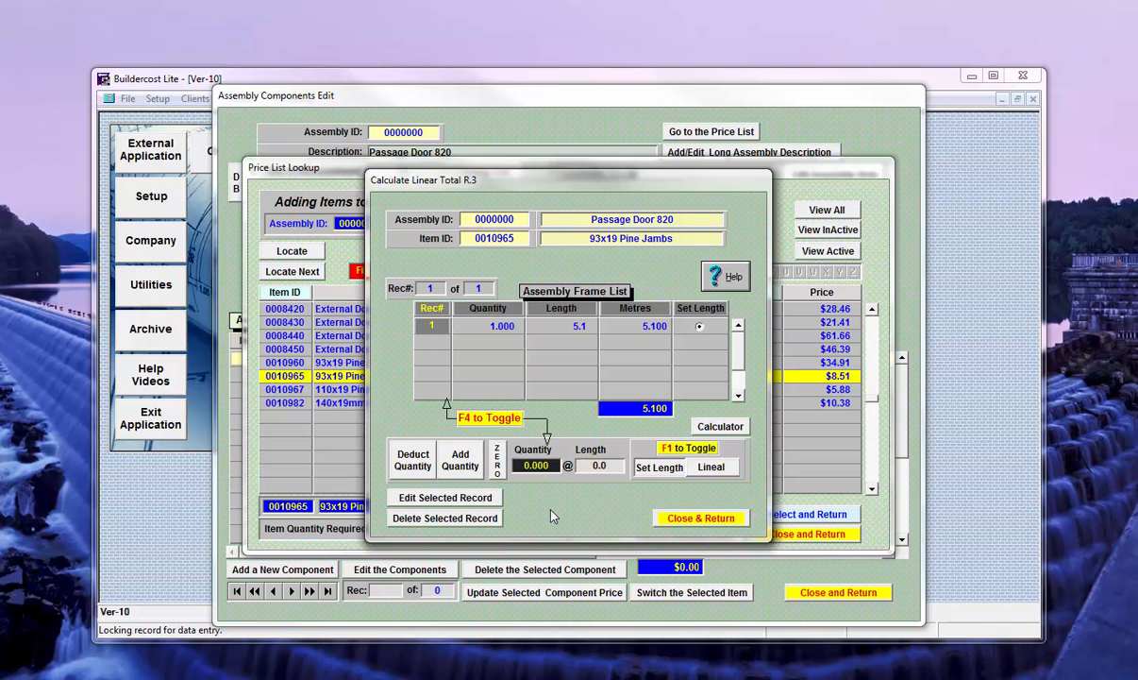
left_click(693, 518)
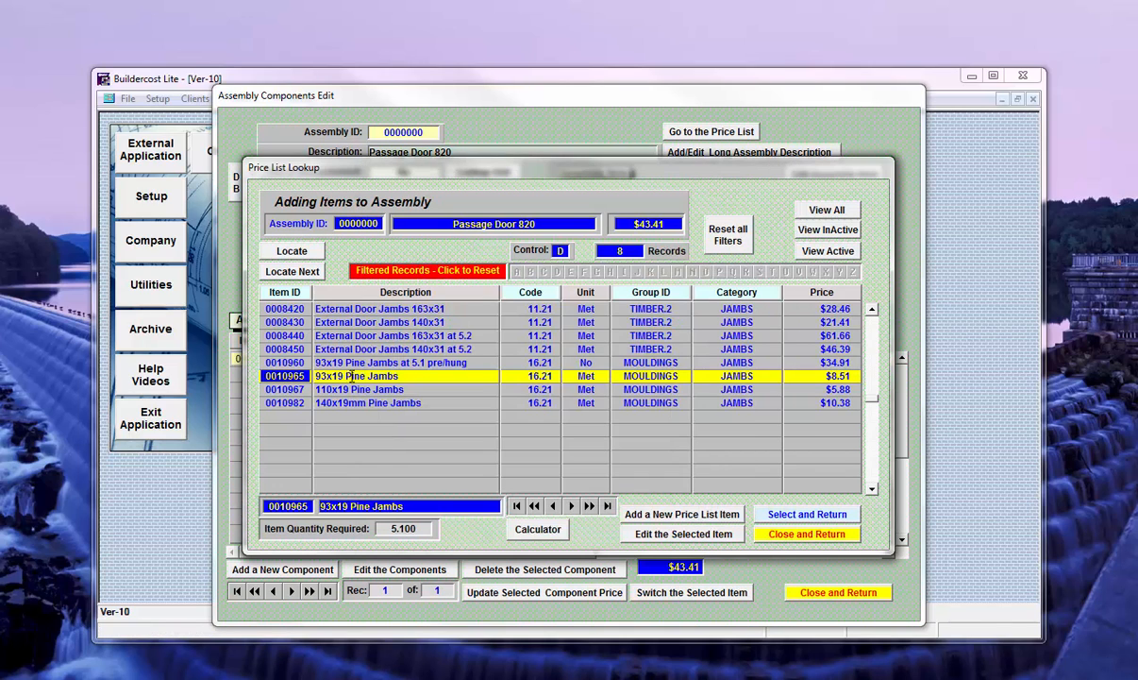
- Clear the jambs filter and filter the price list by the STOPS category
left_click(448, 272)
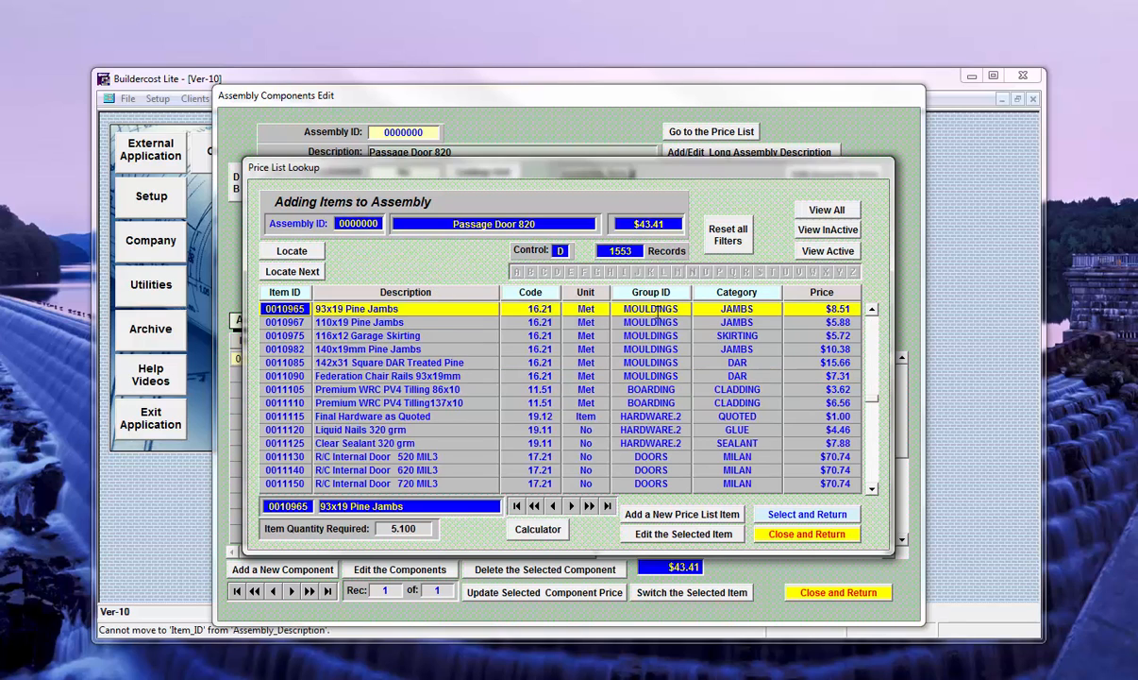
left_click(737, 309)
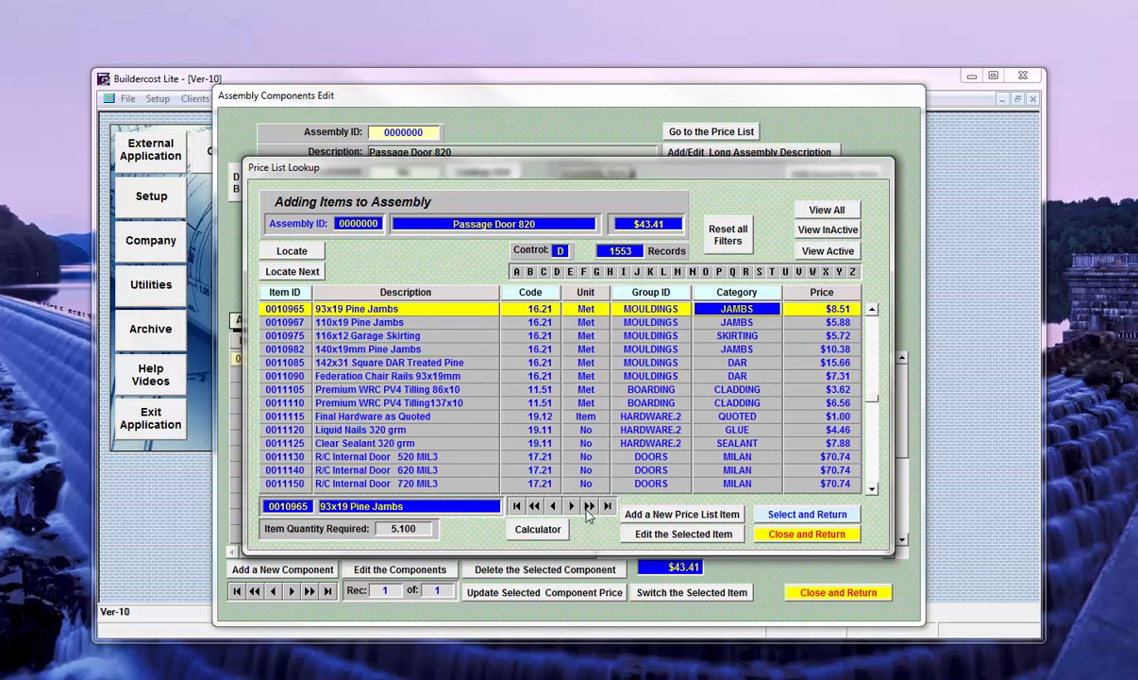
left_click(759, 272)
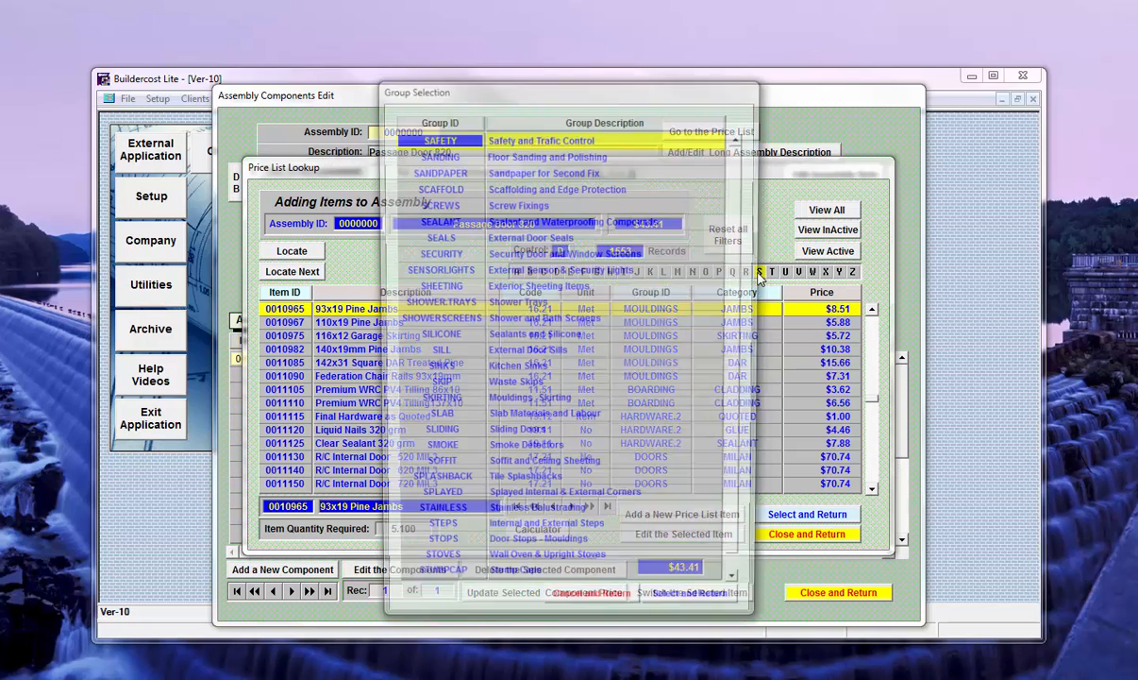
double_click(447, 554)
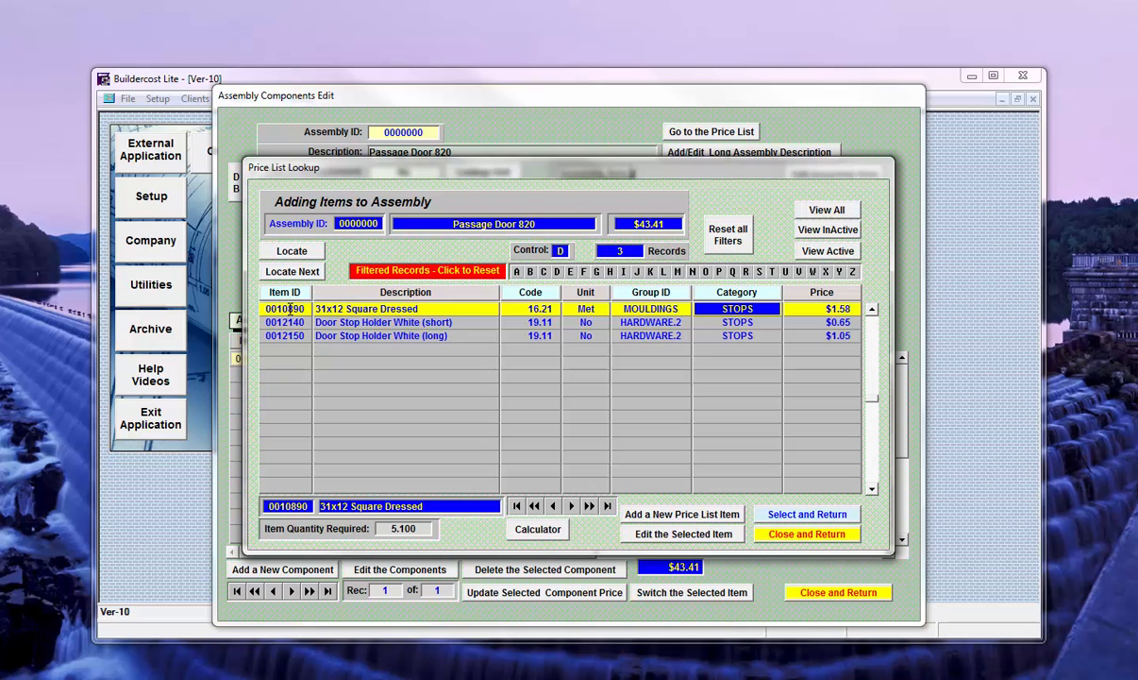
- Add the 31x12 Square Dressed item to the assembly with a quantity of 1 at a length of 5.1
double_click(290, 308)
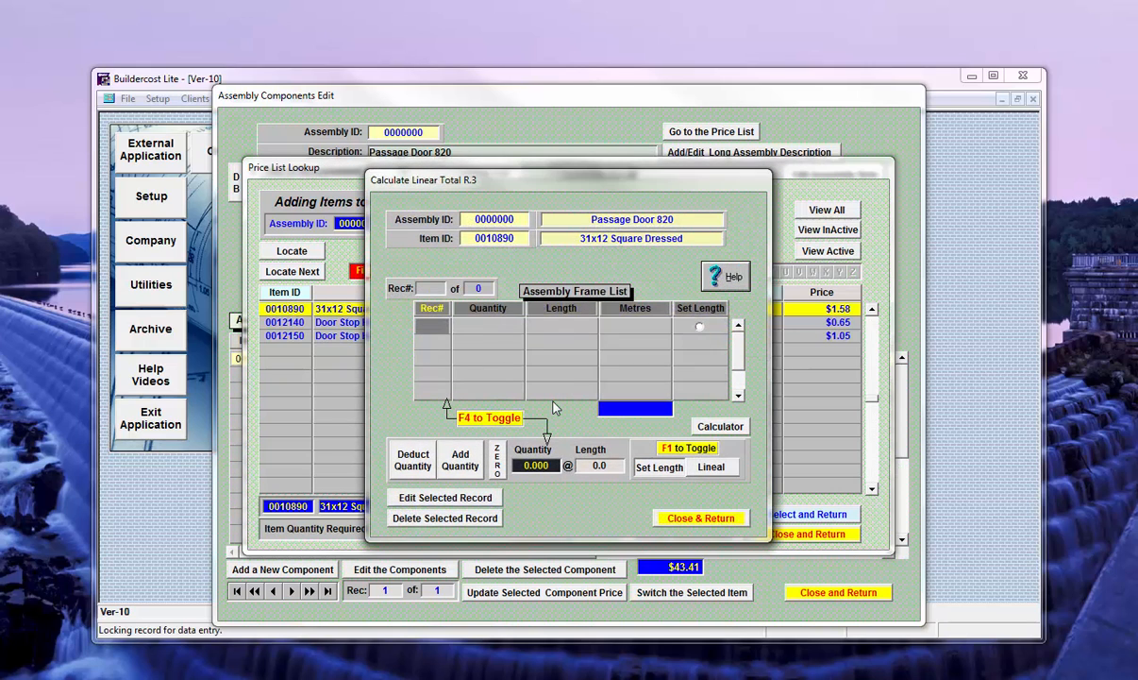
type("1")
key("Return")
type("5")
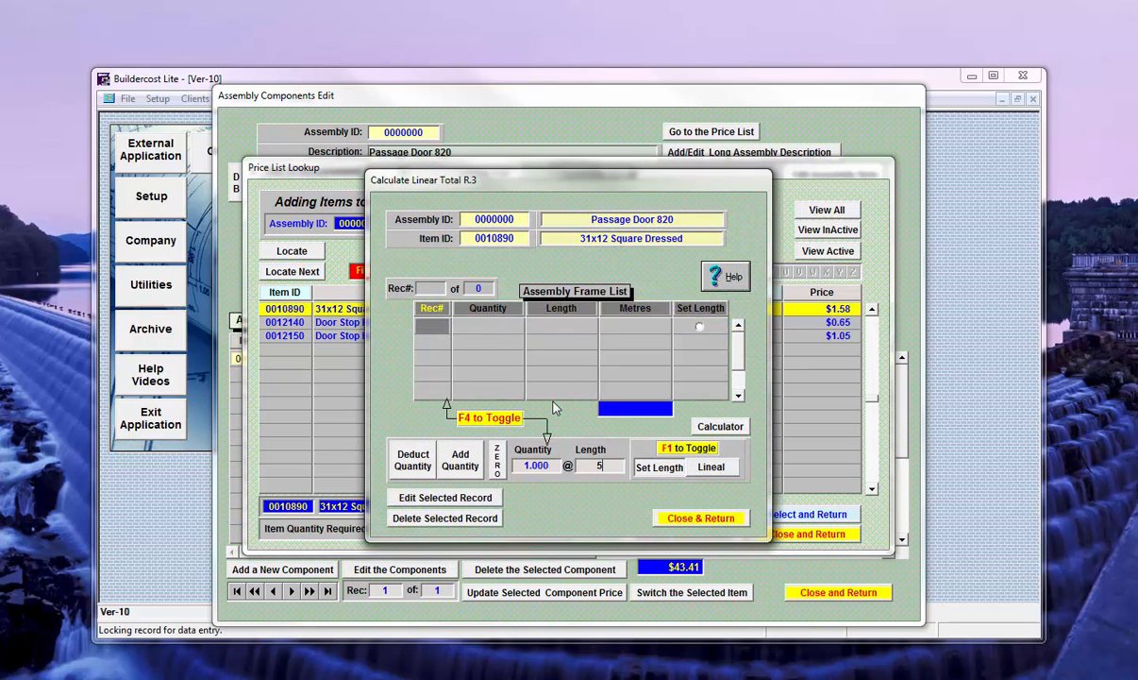
type(".1")
key("Return")
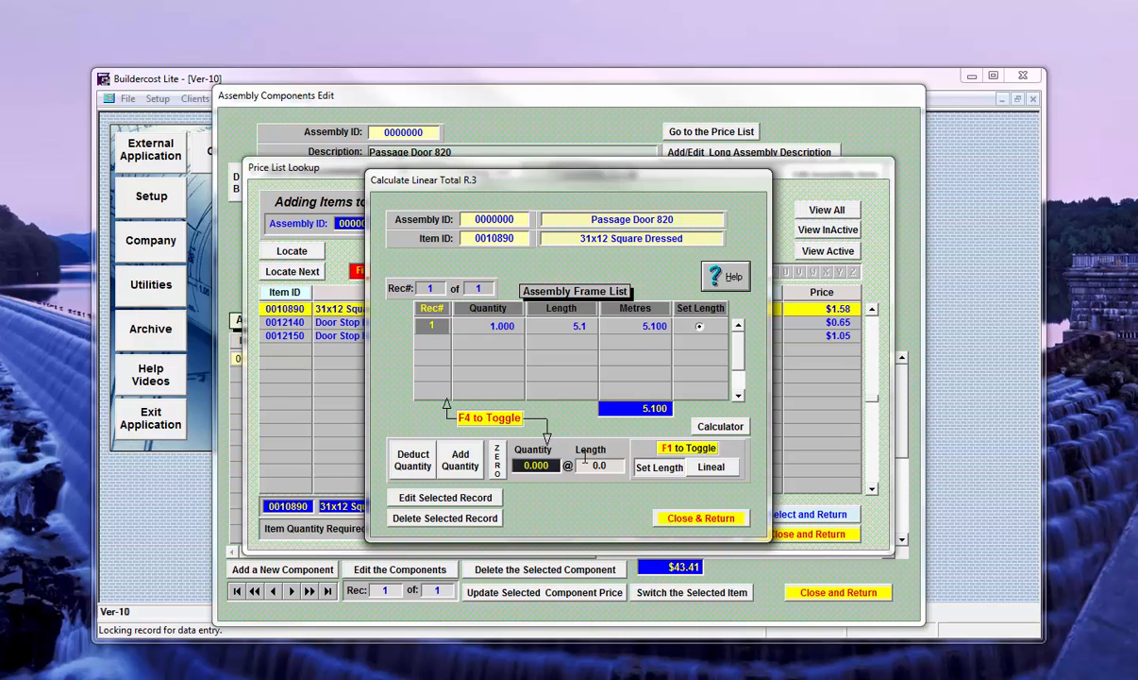
left_click(701, 517)
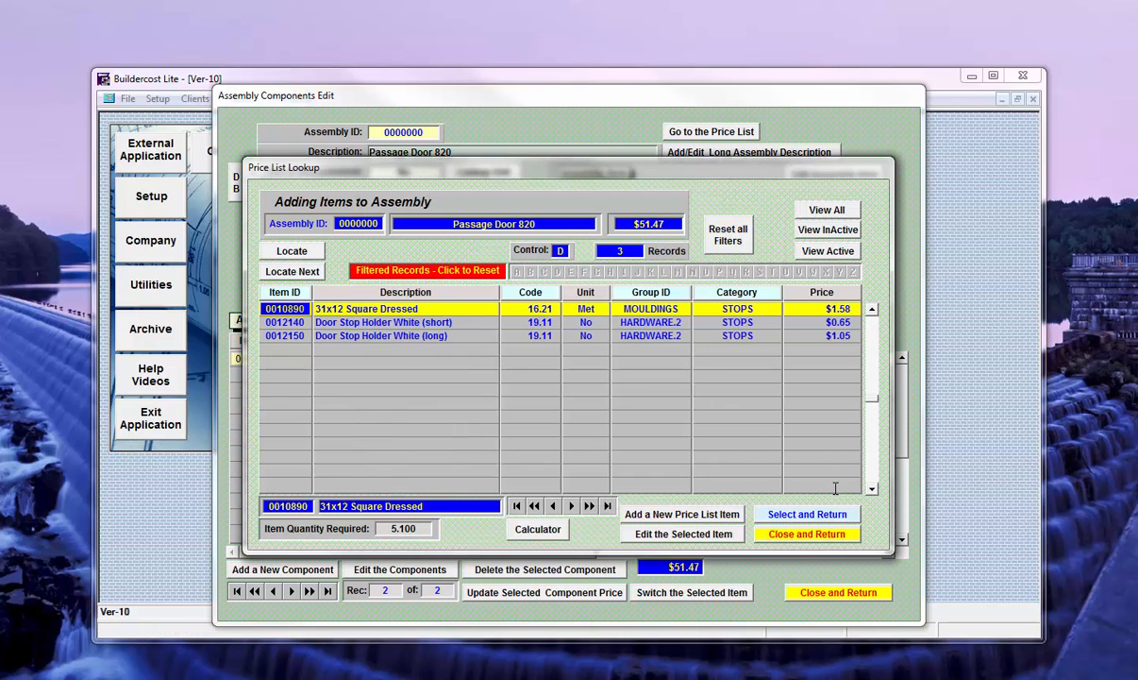
- Clear the stops filter and filter the price list by the ARCHITRAVE category
left_click(416, 270)
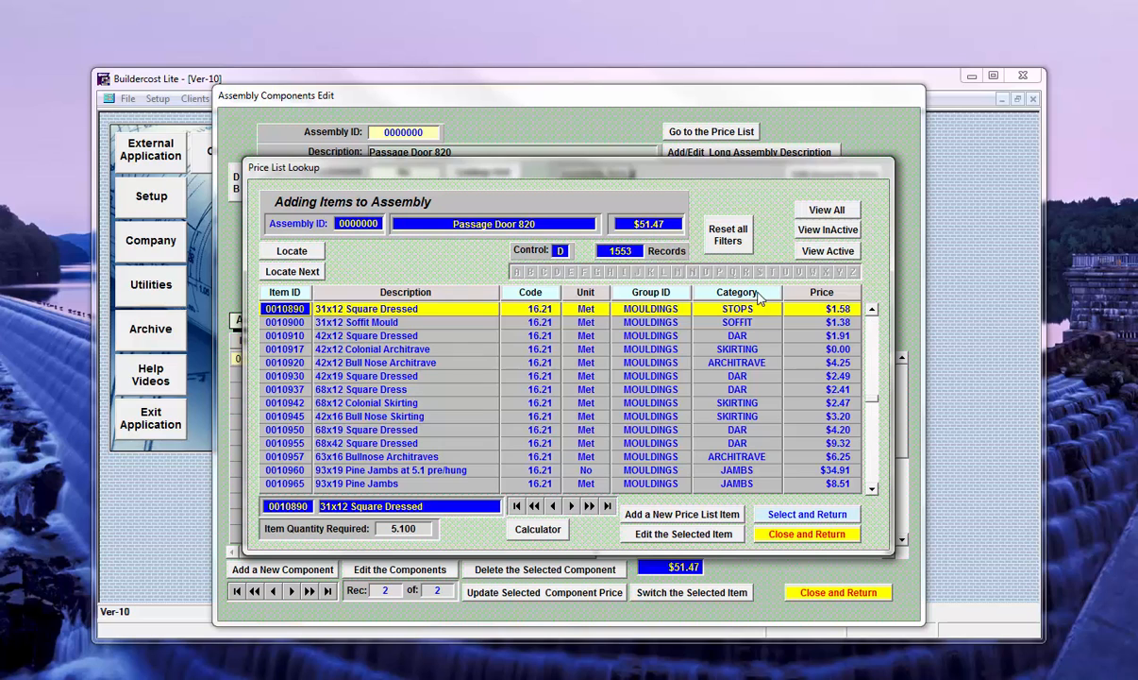
left_click(722, 309)
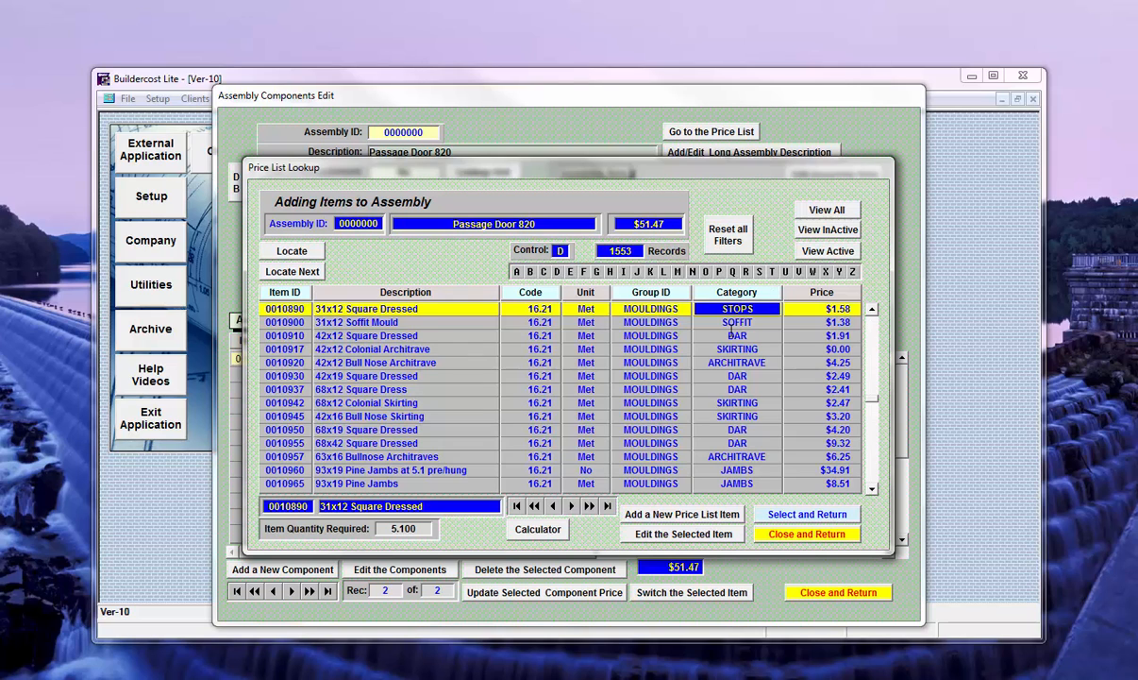
left_click(516, 271)
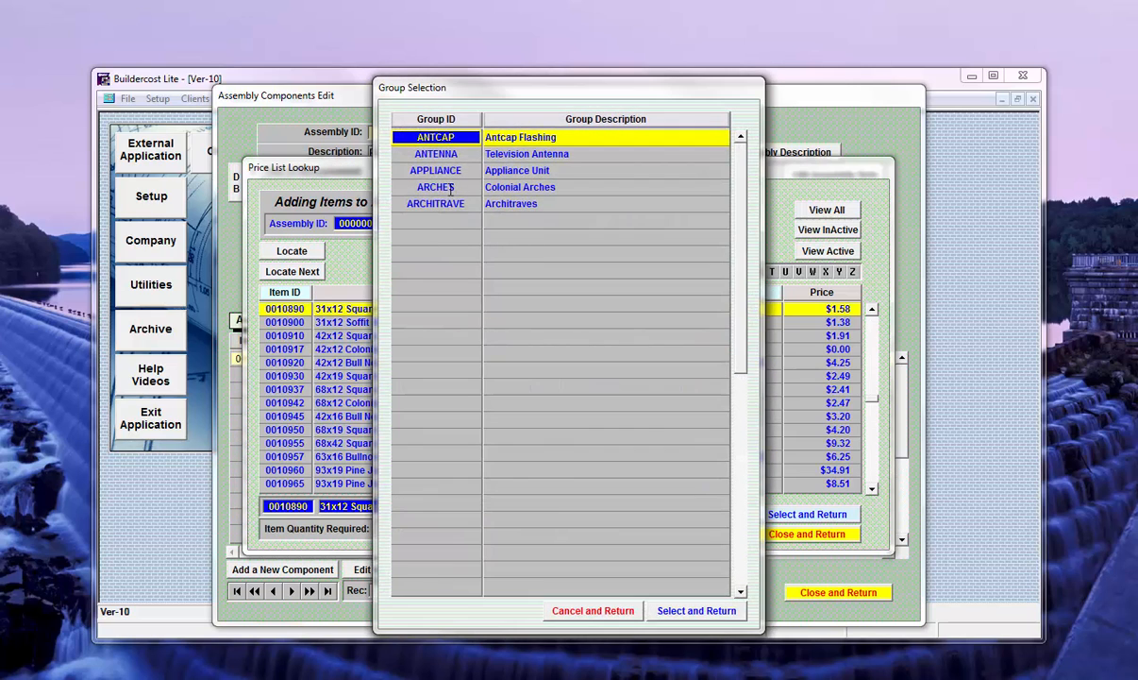
double_click(442, 203)
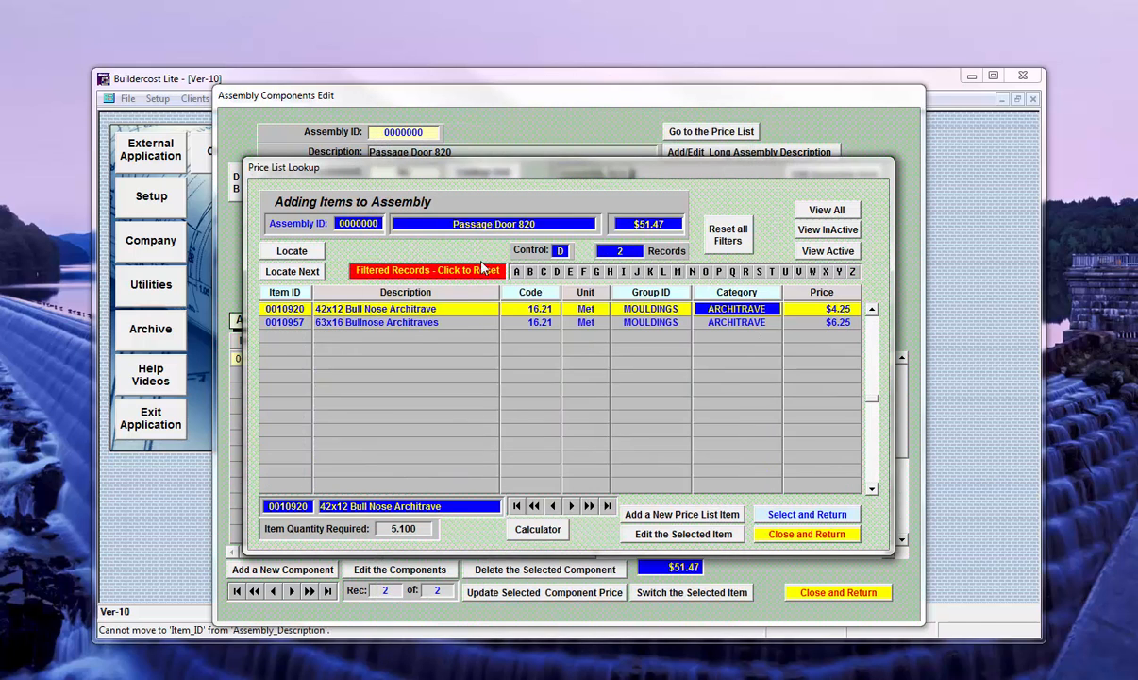
- Add the 42x12 Bull Nose Architrave item to the assembly with a quantity of 2 at a length of 5.4, then close the price list
double_click(285, 308)
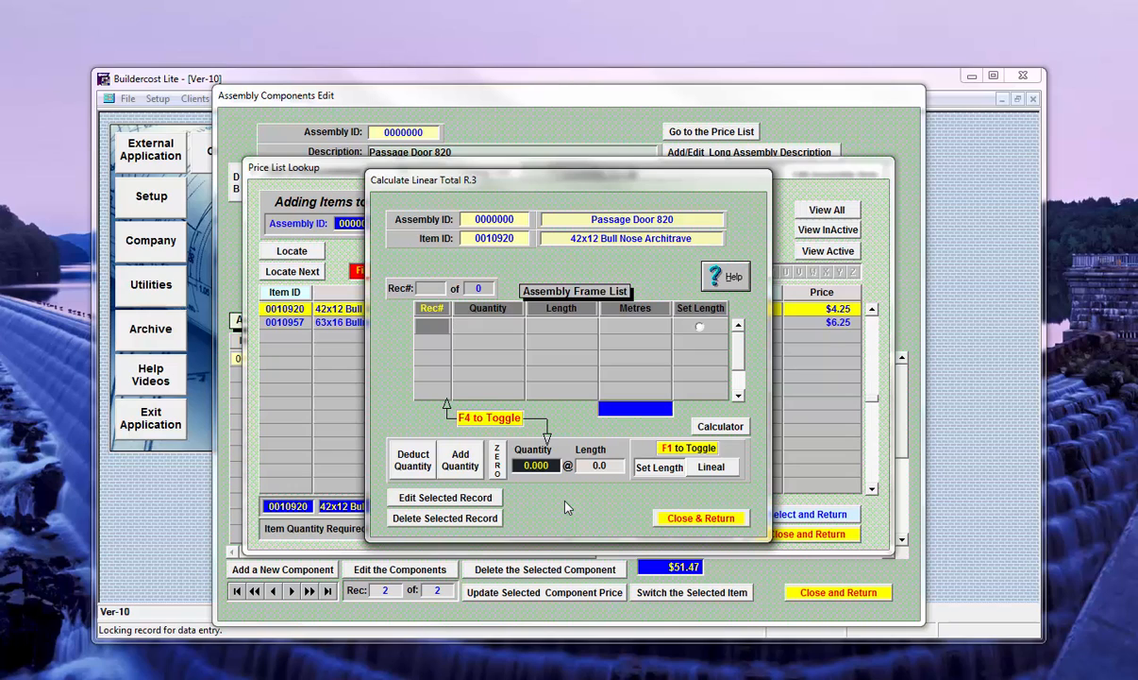
type("2")
key("Tab")
type("5")
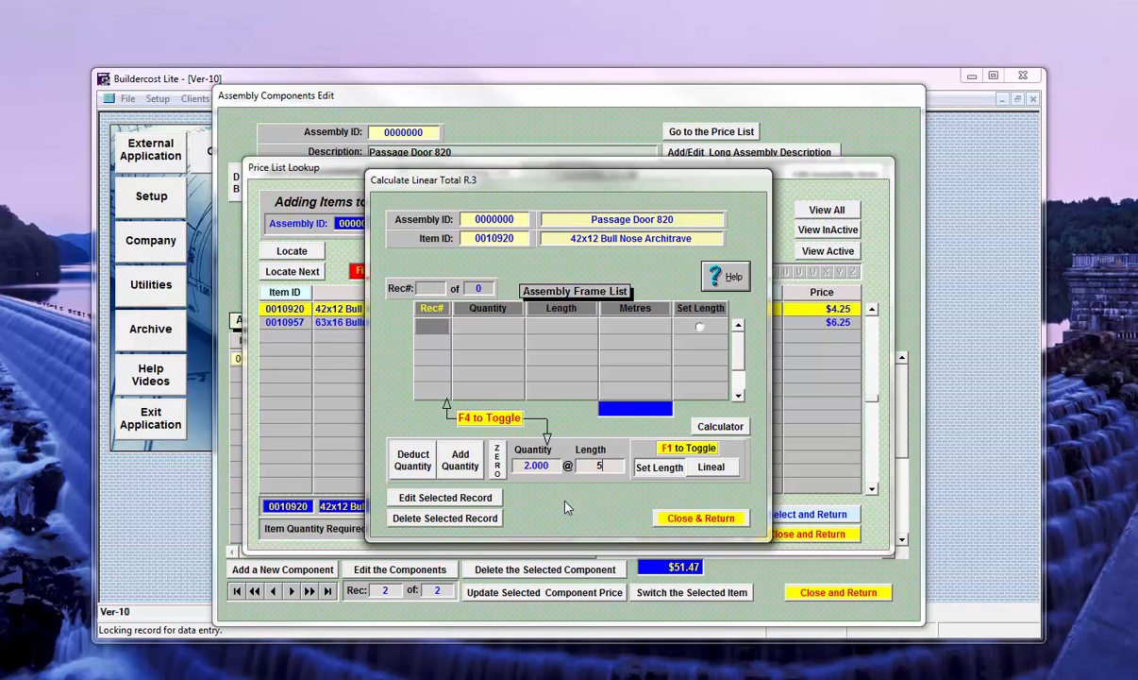
type(".4")
key("Return")
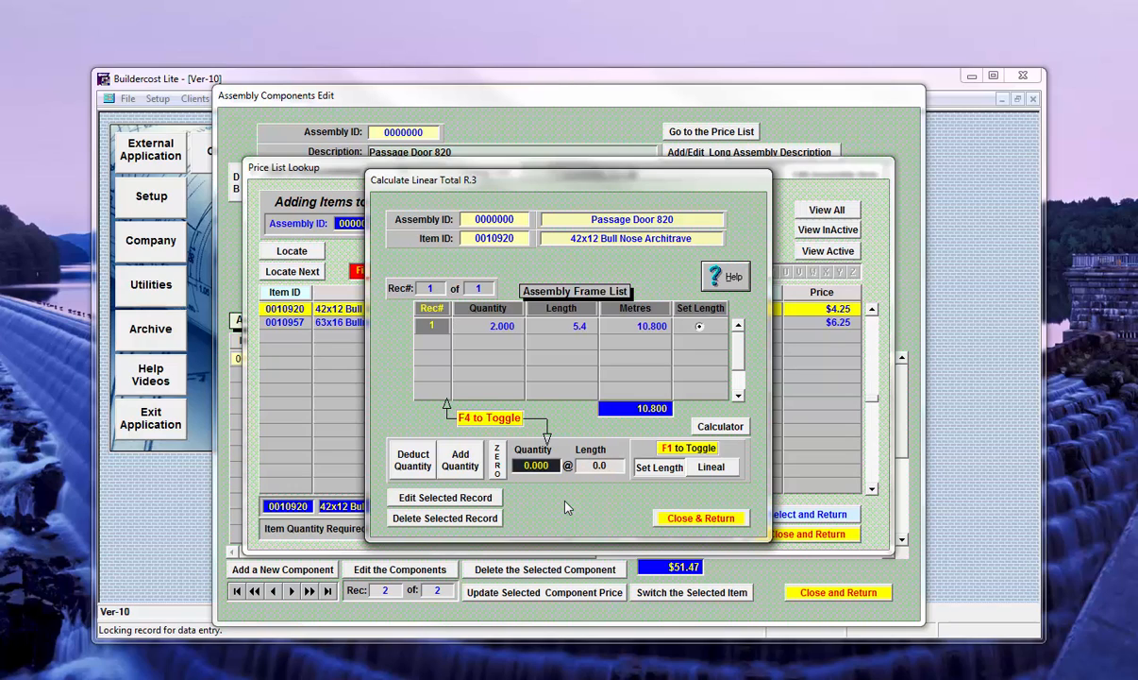
left_click(700, 518)
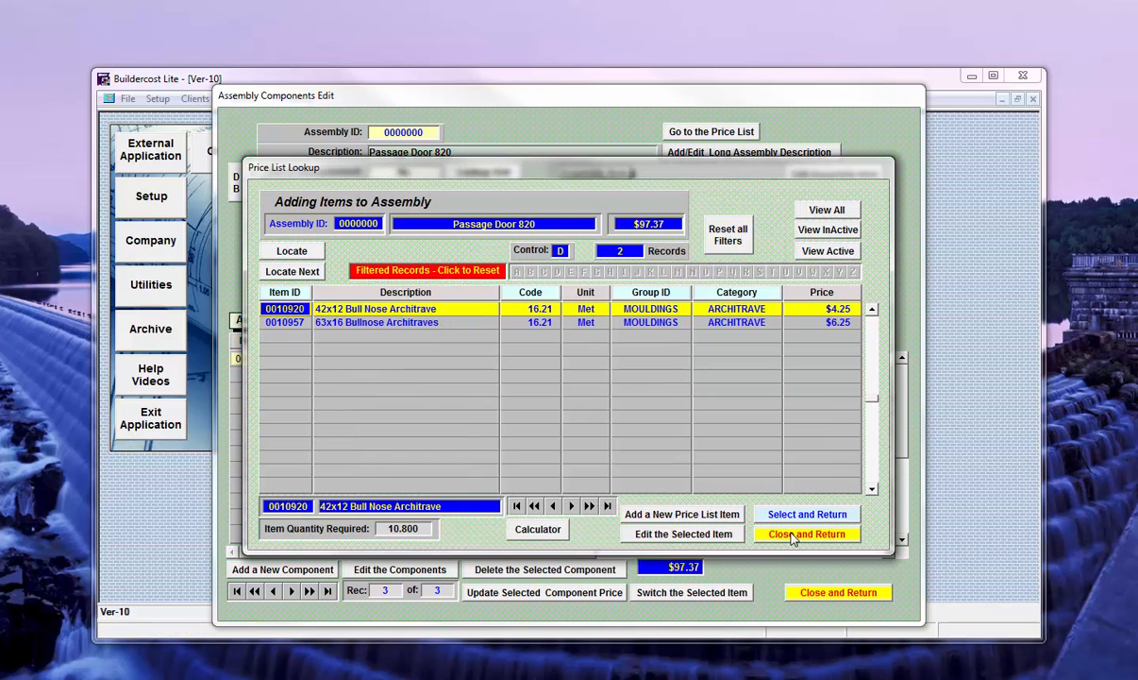
left_click(794, 534)
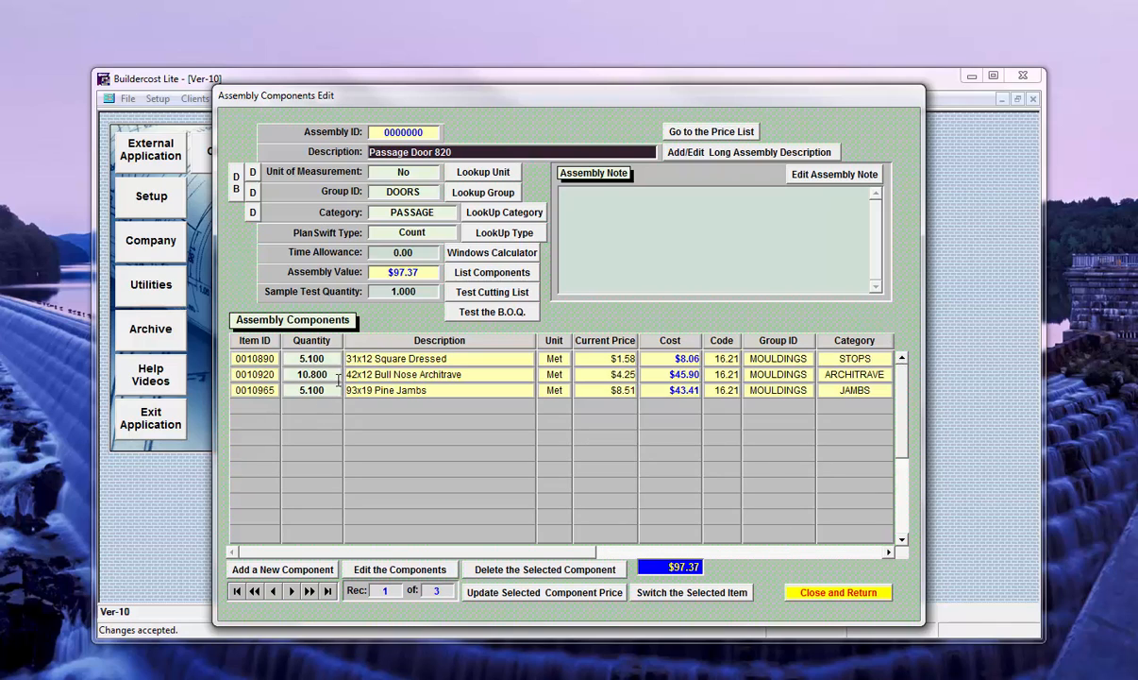
- Start adding a new component to the assembly and filter the price list by the HINGES category
left_click(281, 545)
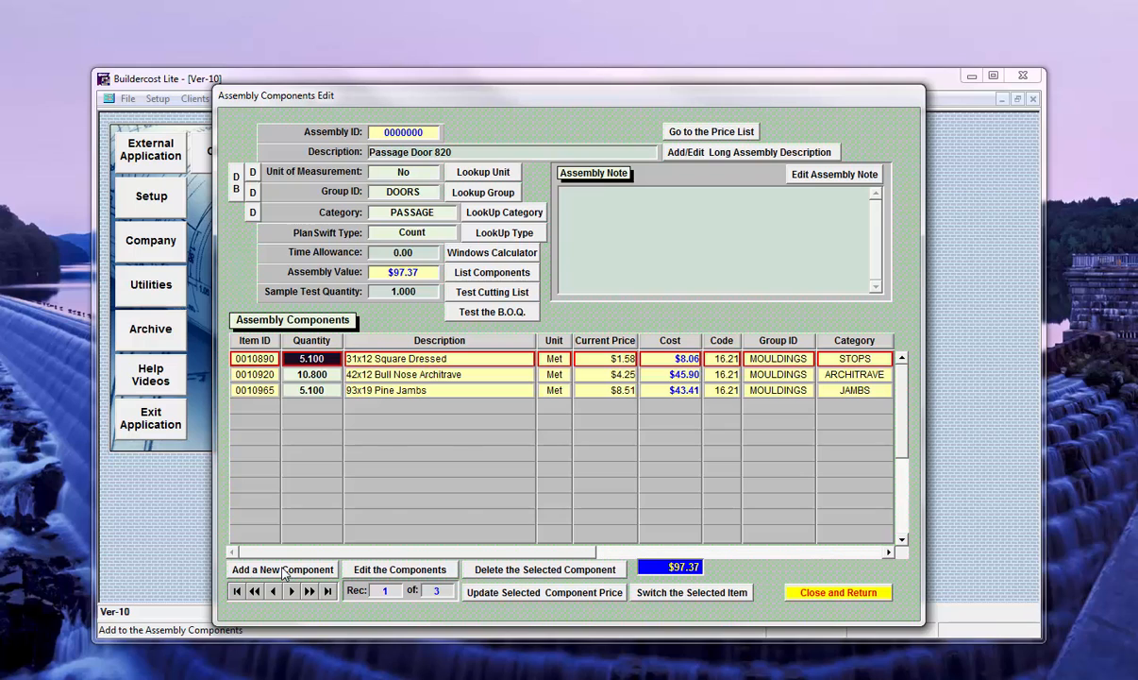
left_click(283, 570)
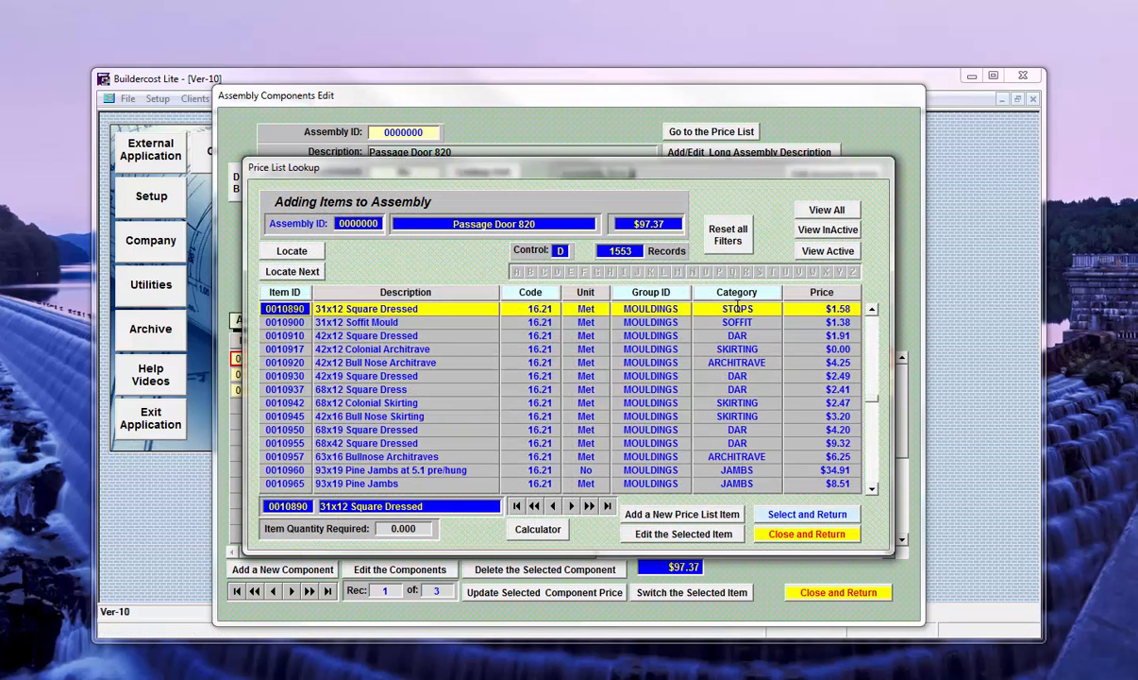
left_click(737, 309)
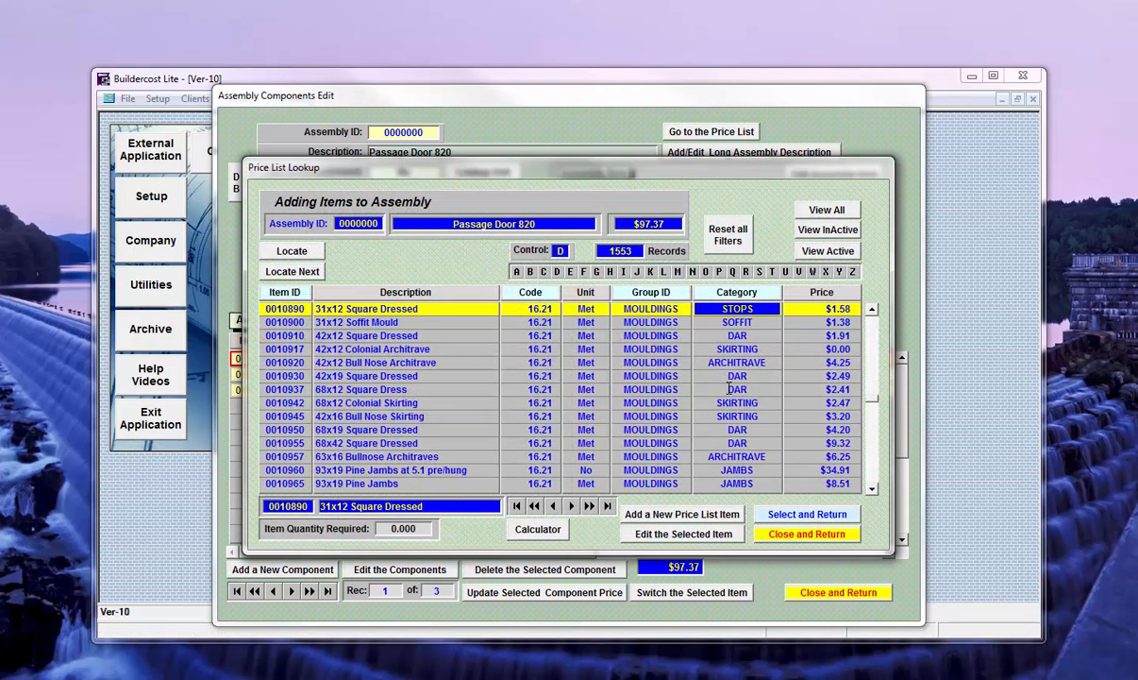
left_click(609, 272)
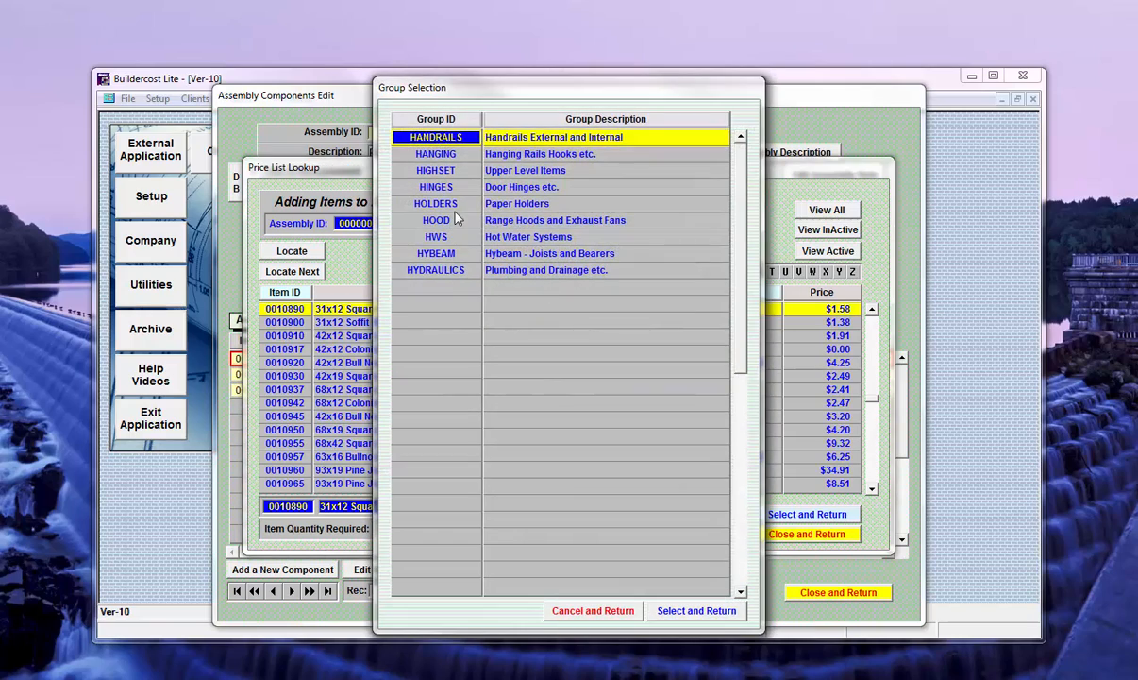
double_click(436, 187)
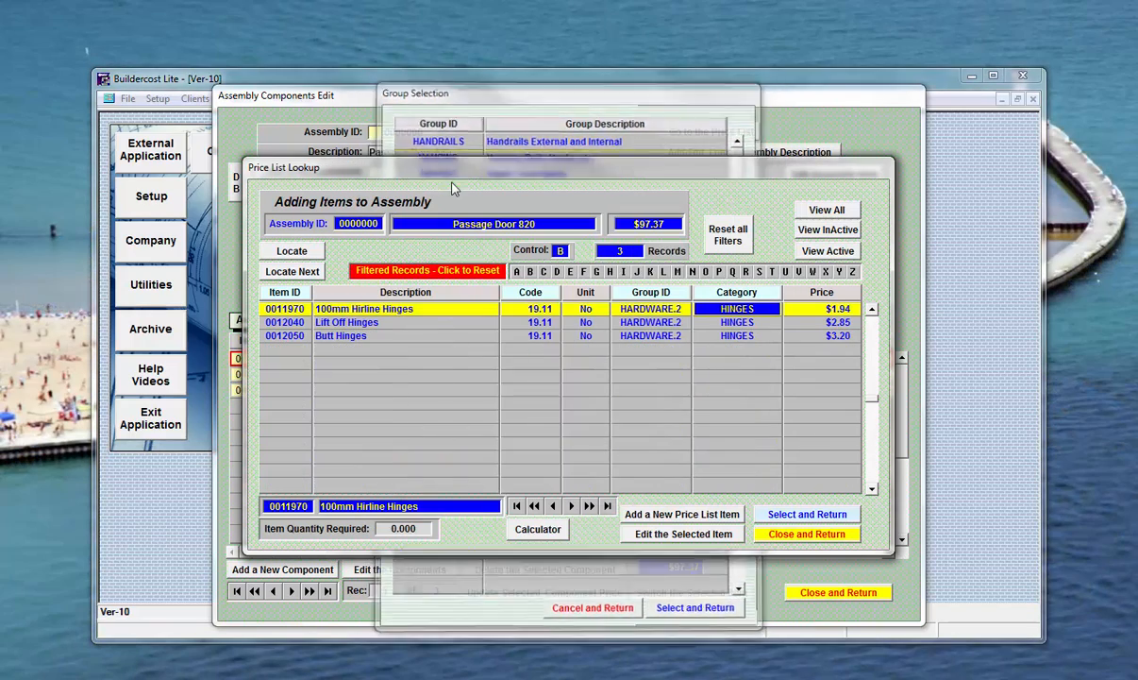
- Add the 100mm Hirline Hinges item to the assembly with a quantity of 2
double_click(285, 307)
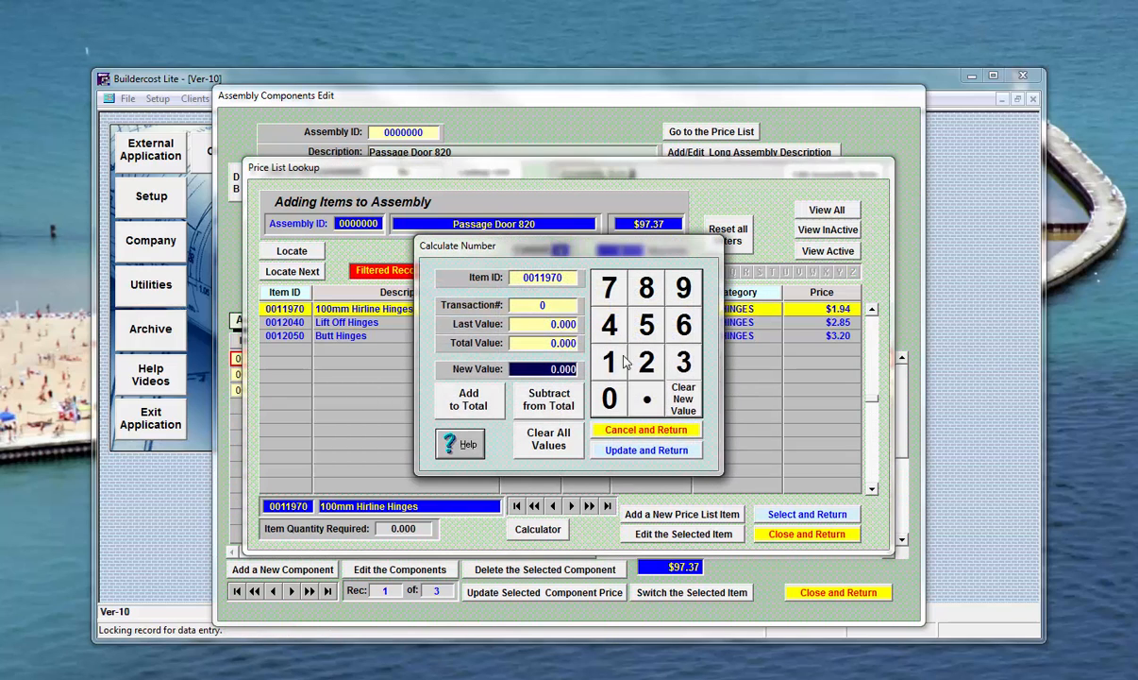
left_click(647, 363)
left_click(468, 398)
left_click(645, 449)
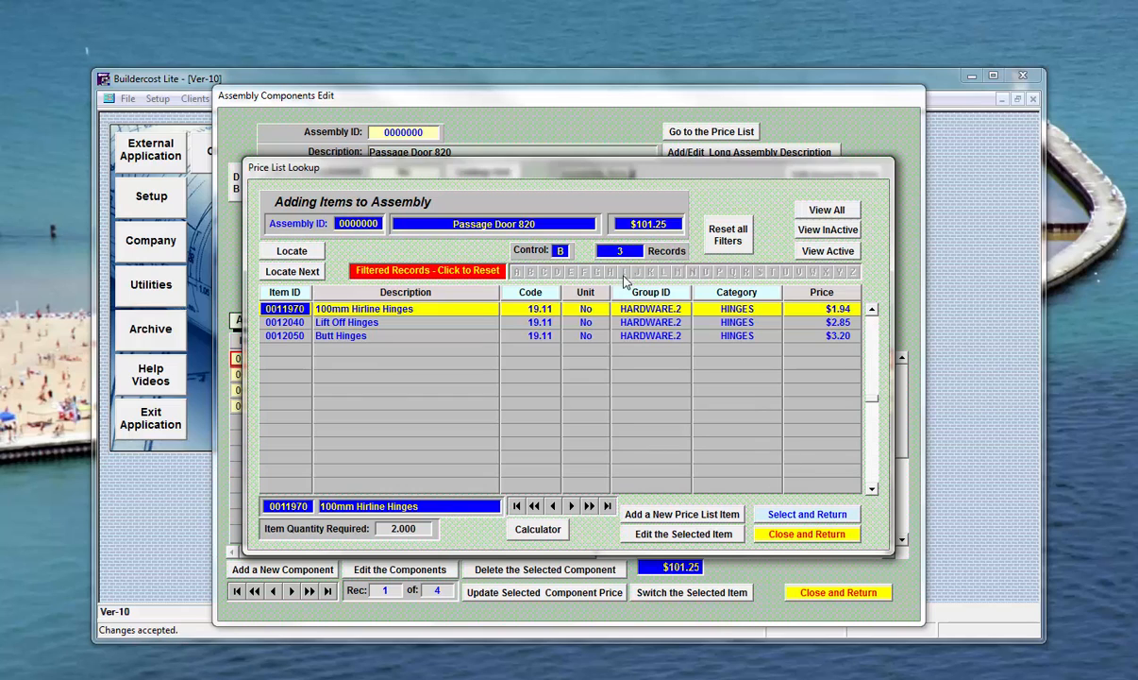
- Clear the hinges filter and filter the price list by the SCREWS category
left_click(436, 272)
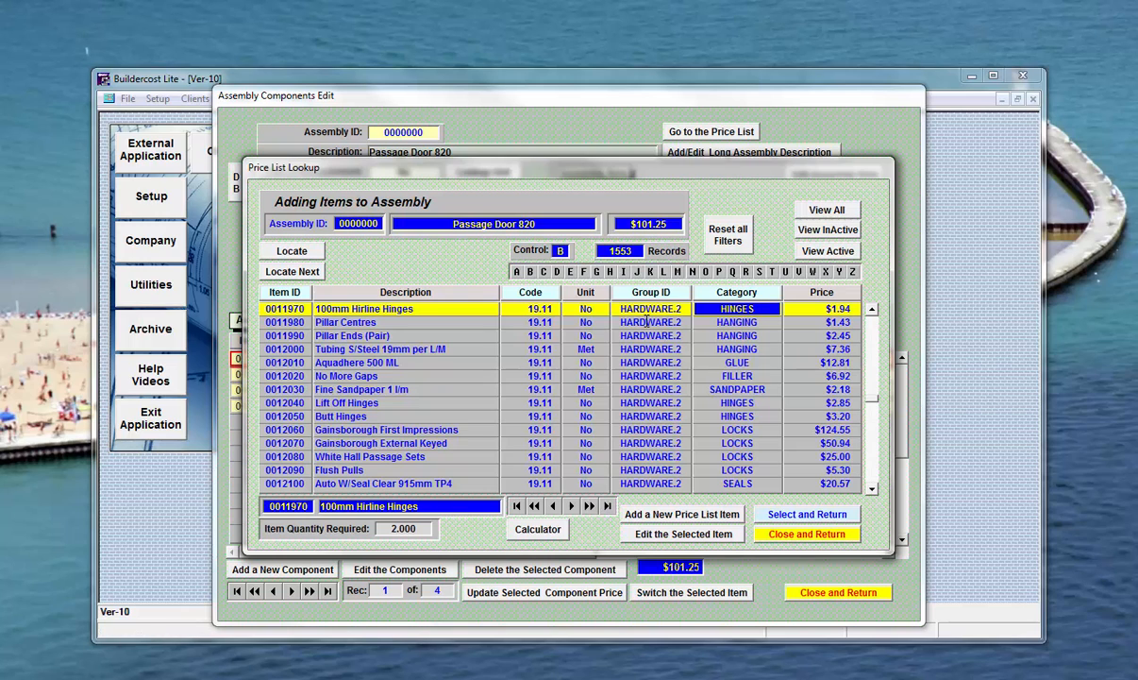
left_click(759, 273)
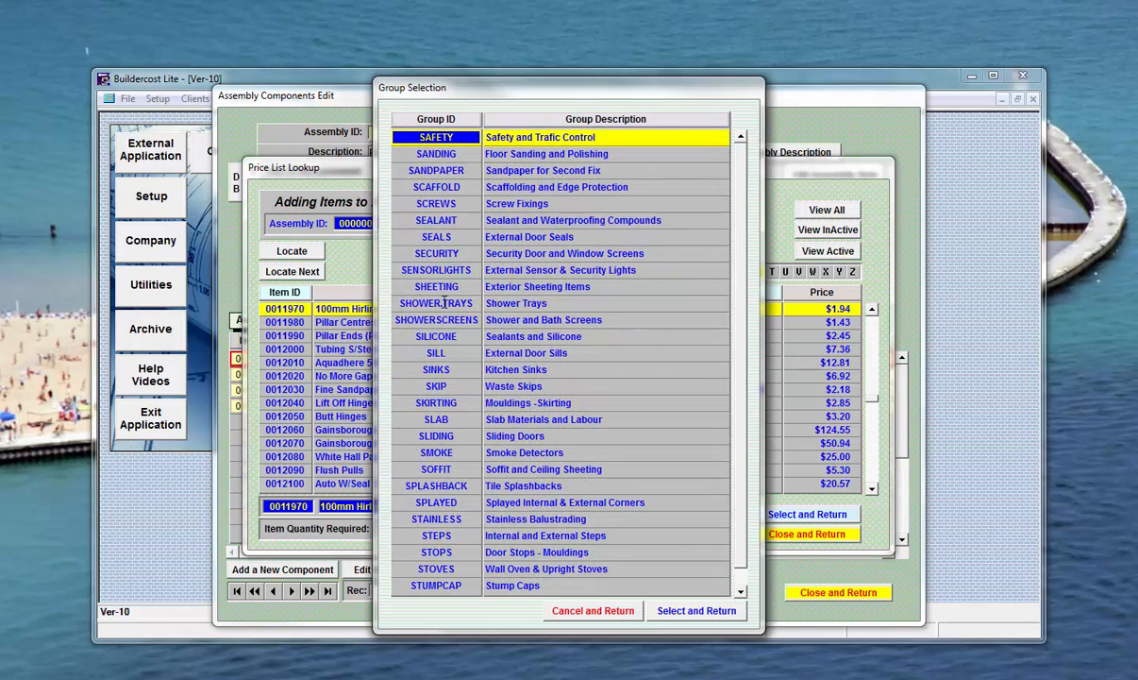
double_click(441, 202)
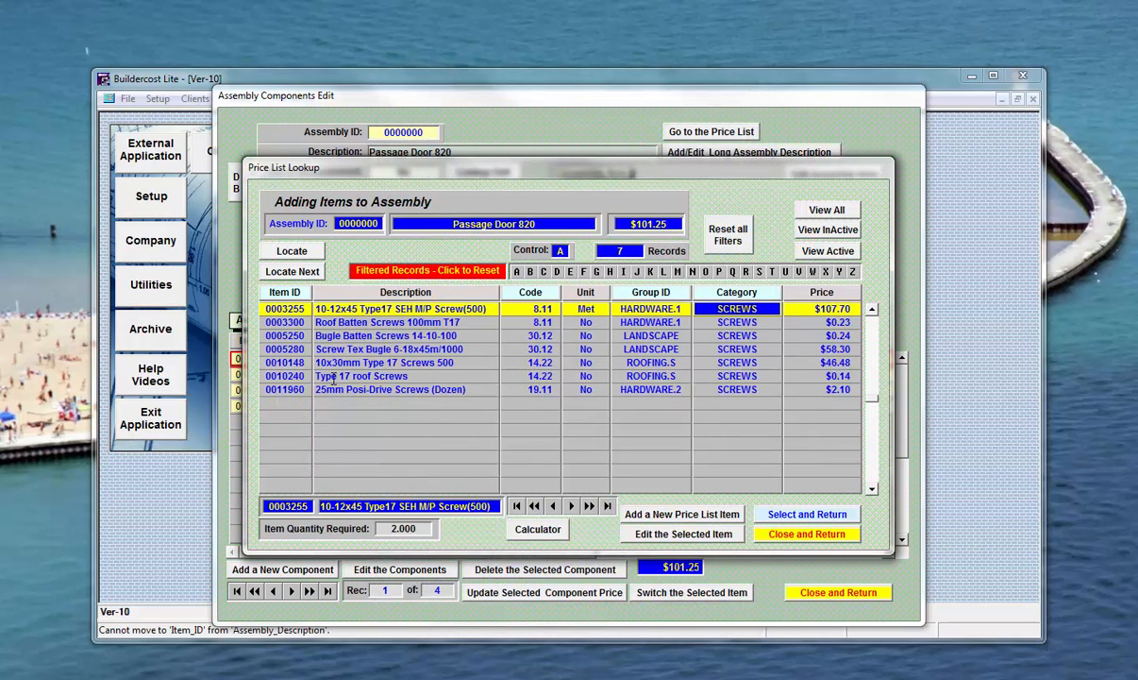
- Add the 25mm Posi-Drive Screws (Dozen) item to the assembly with a quantity of 1 and close the price list
left_click(291, 390)
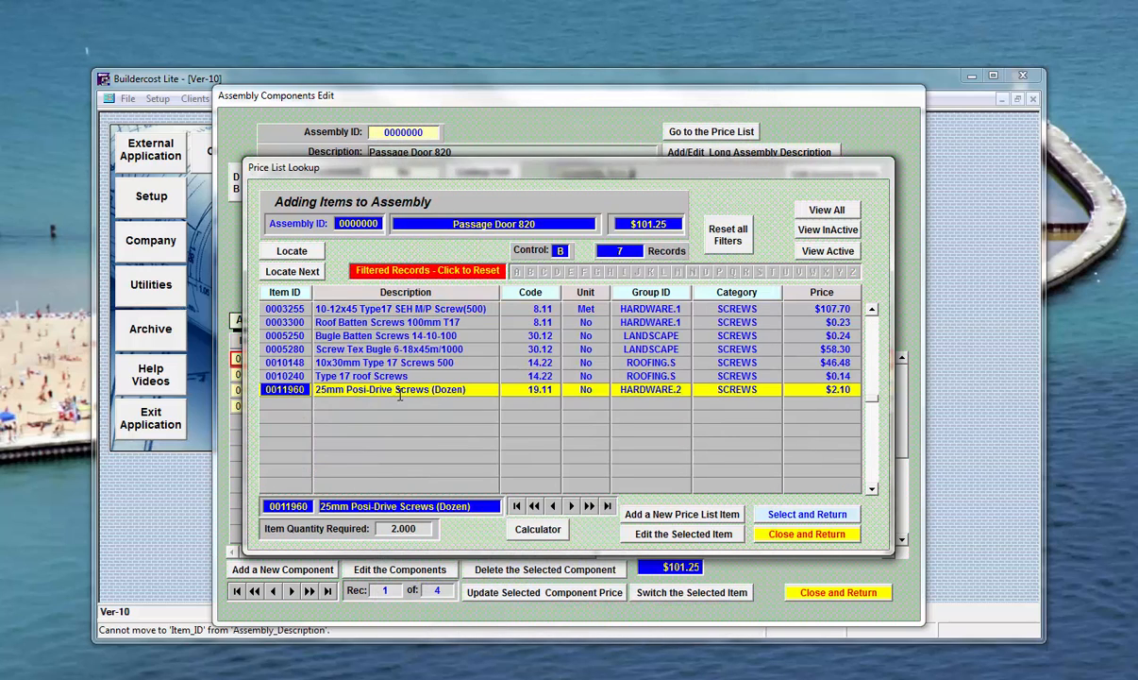
double_click(290, 392)
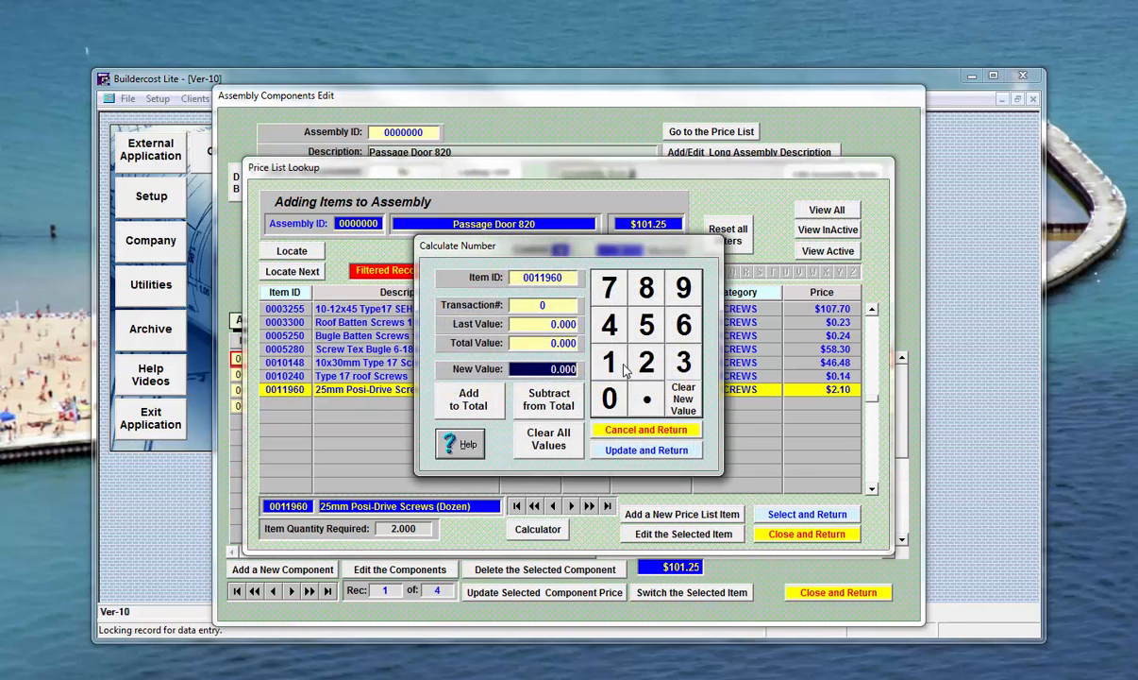
left_click(609, 358)
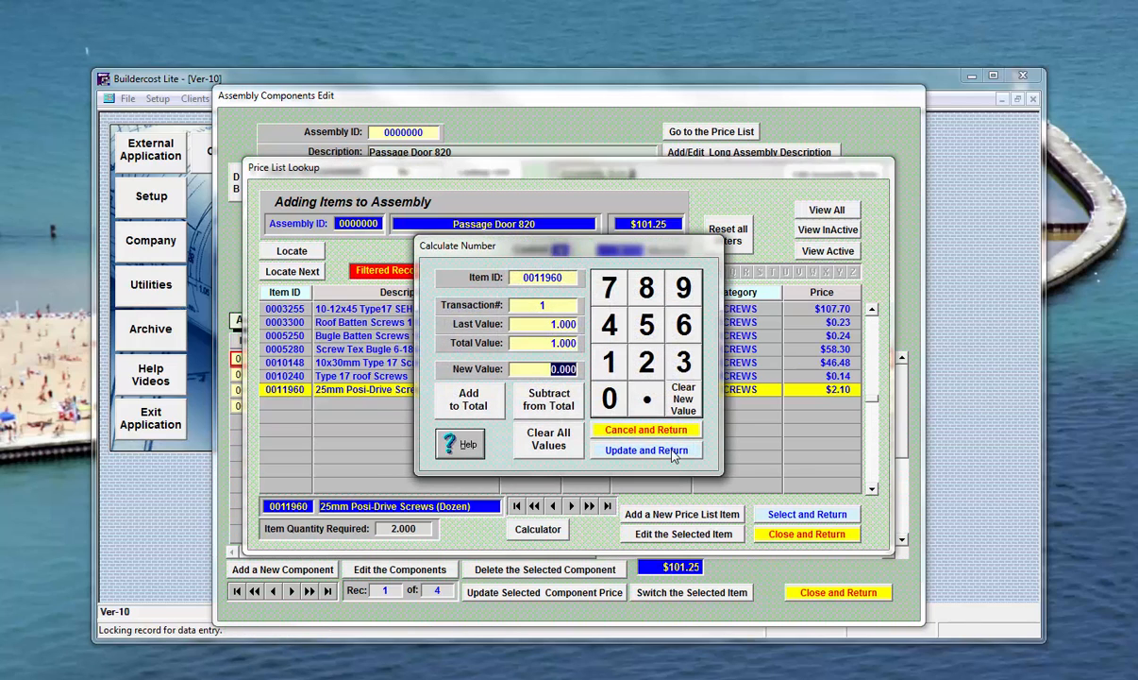
left_click(641, 447)
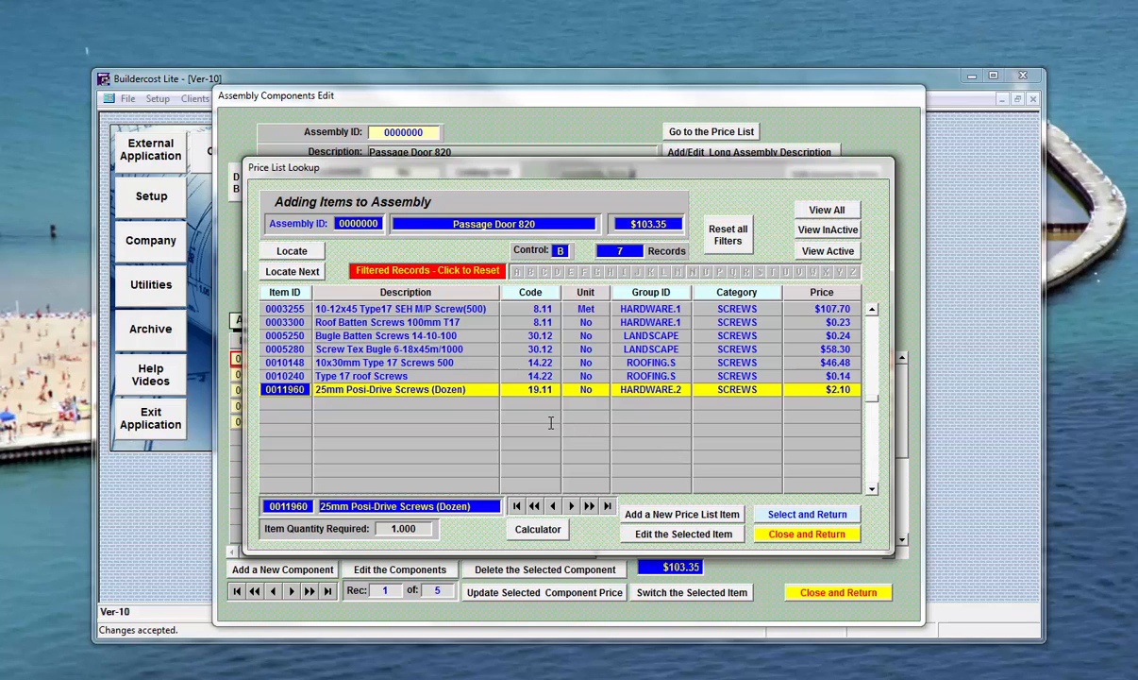
left_click(790, 533)
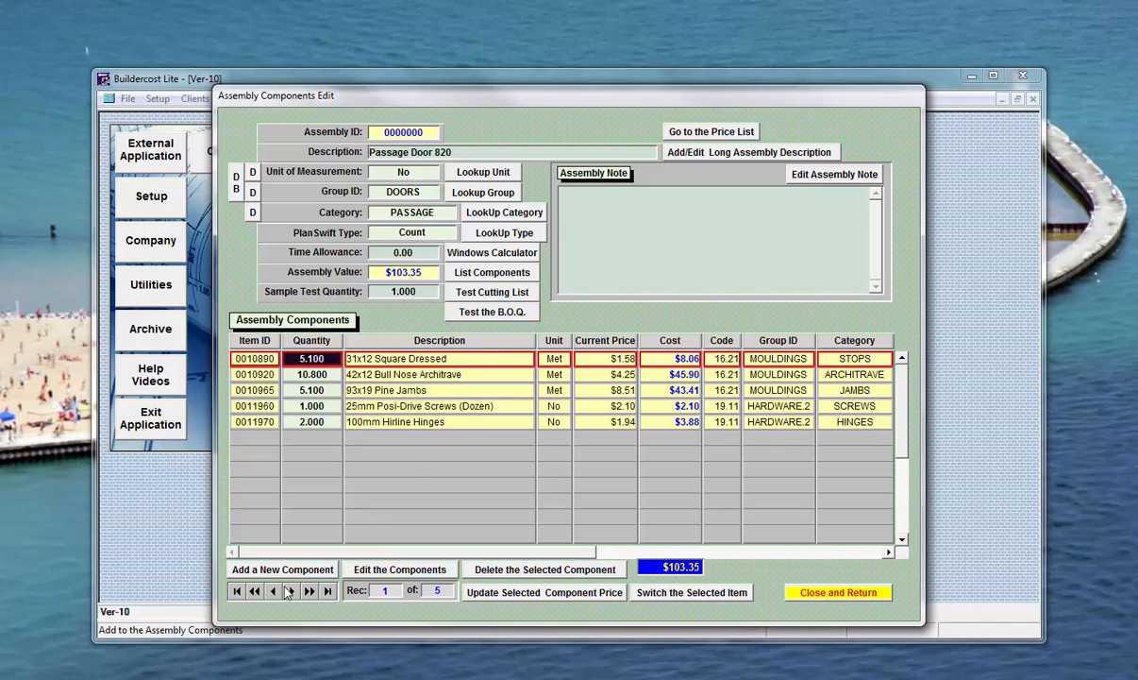
- Start adding another component to the assembly and filter the price list by the LOCKS category
left_click(285, 571)
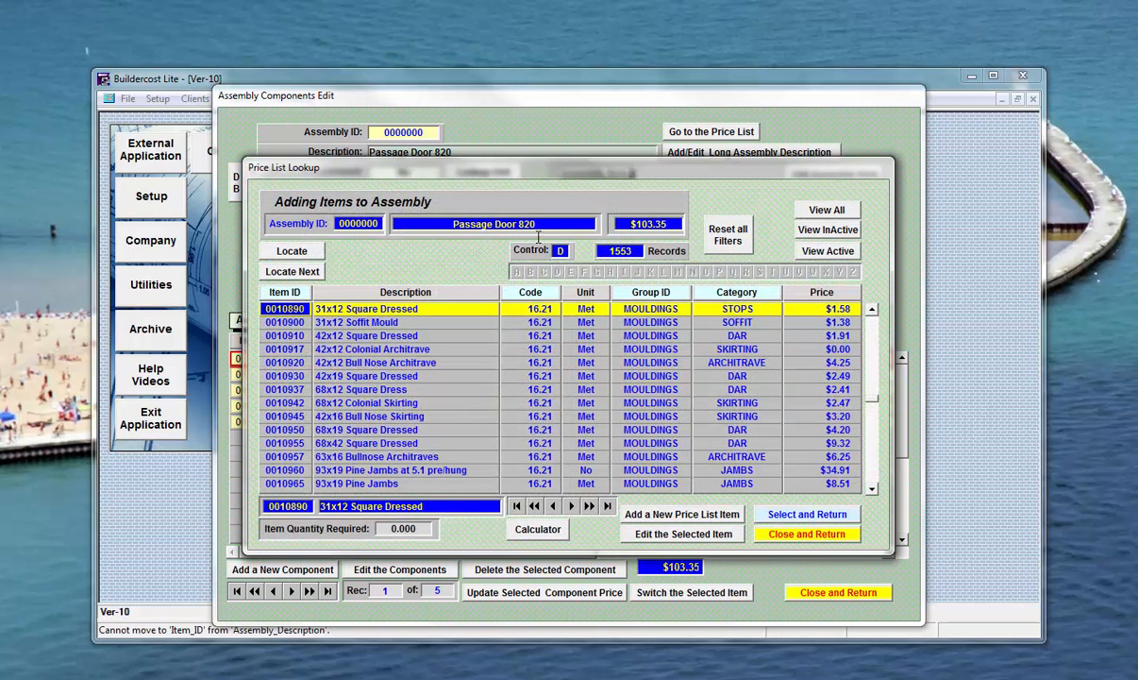
left_click(738, 309)
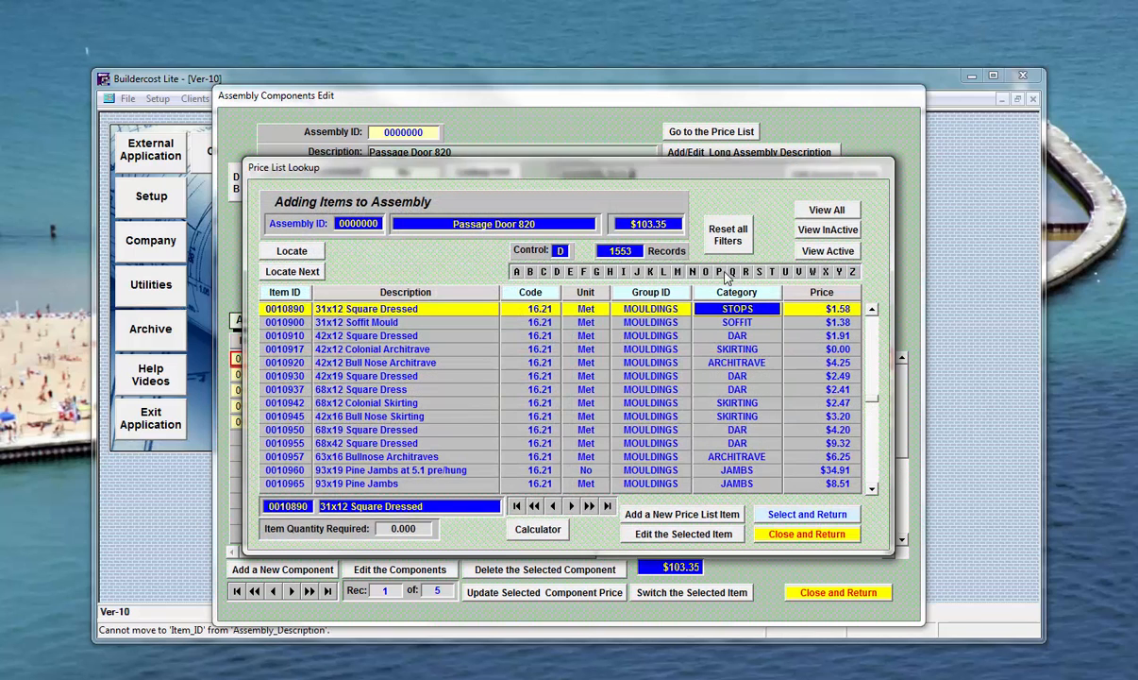
left_click(660, 272)
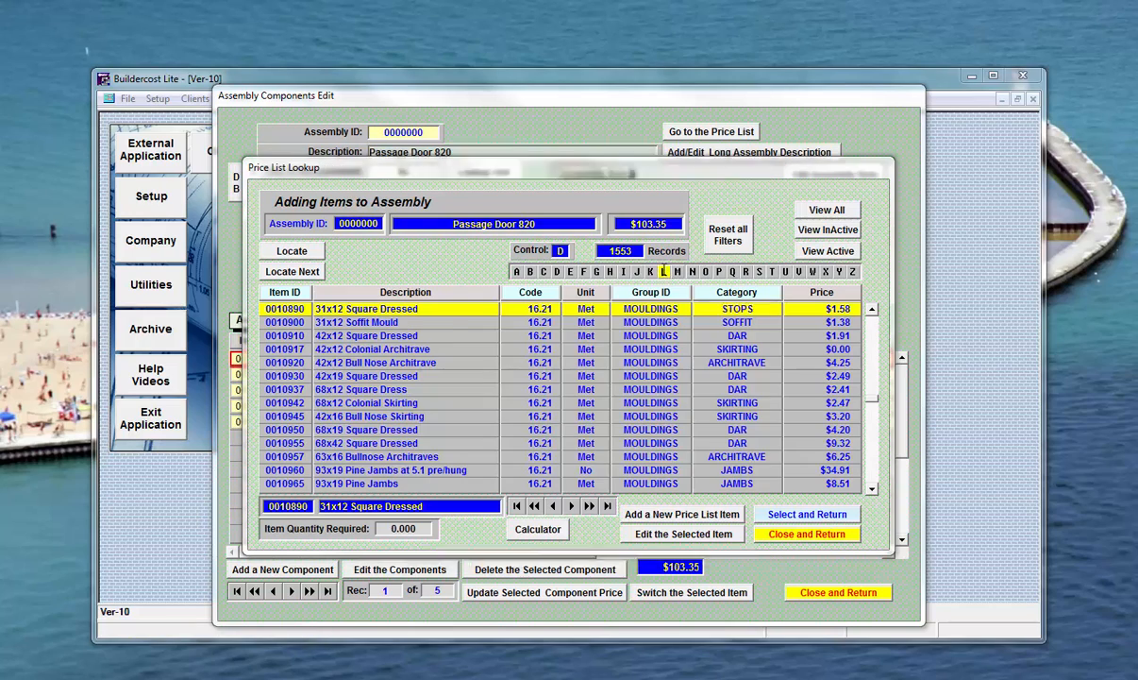
double_click(451, 321)
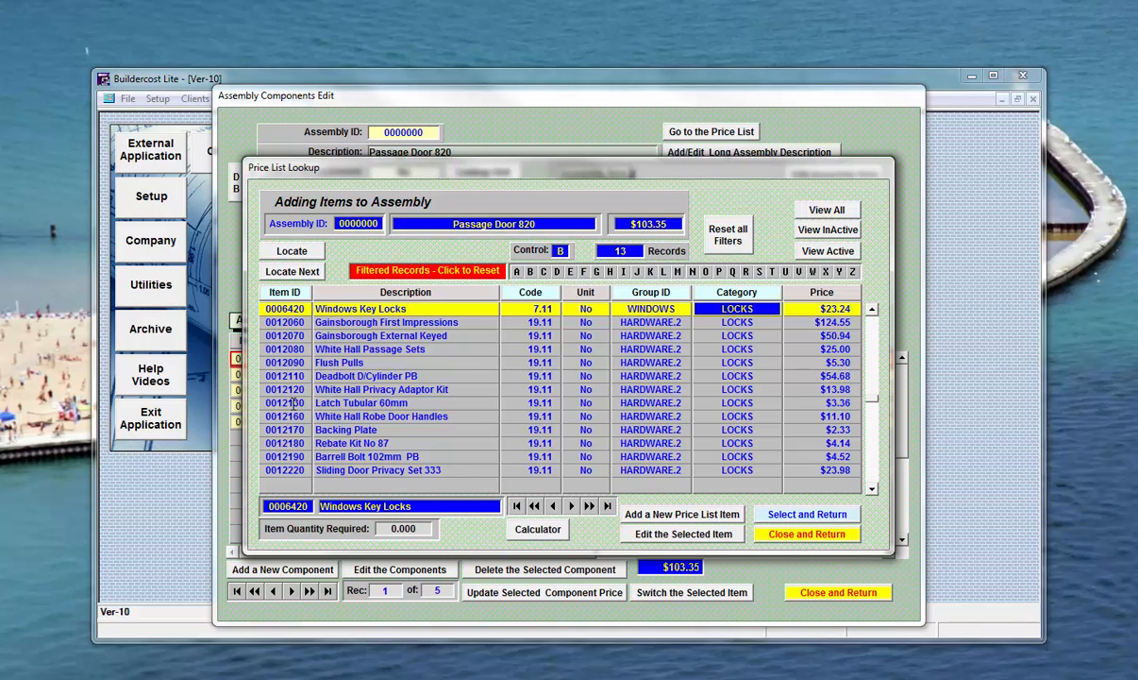
- Add the Latch Tubular 60mm and White Hall Passage Sets items to the assembly, each with a quantity of 1
double_click(293, 403)
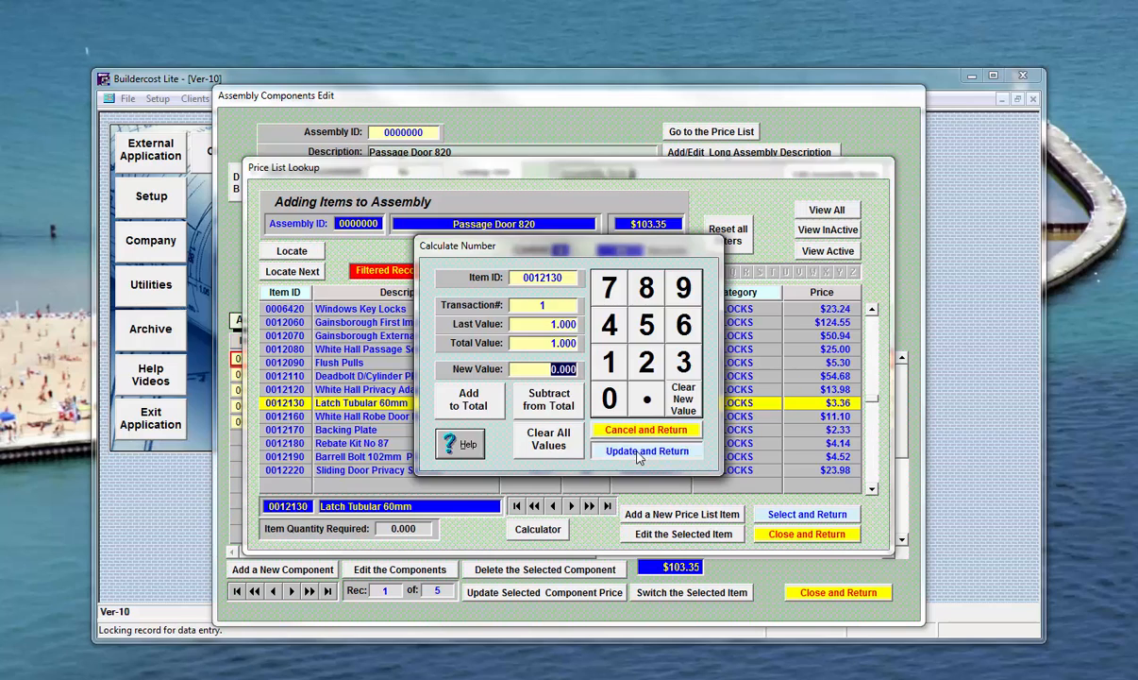
left_click(613, 430)
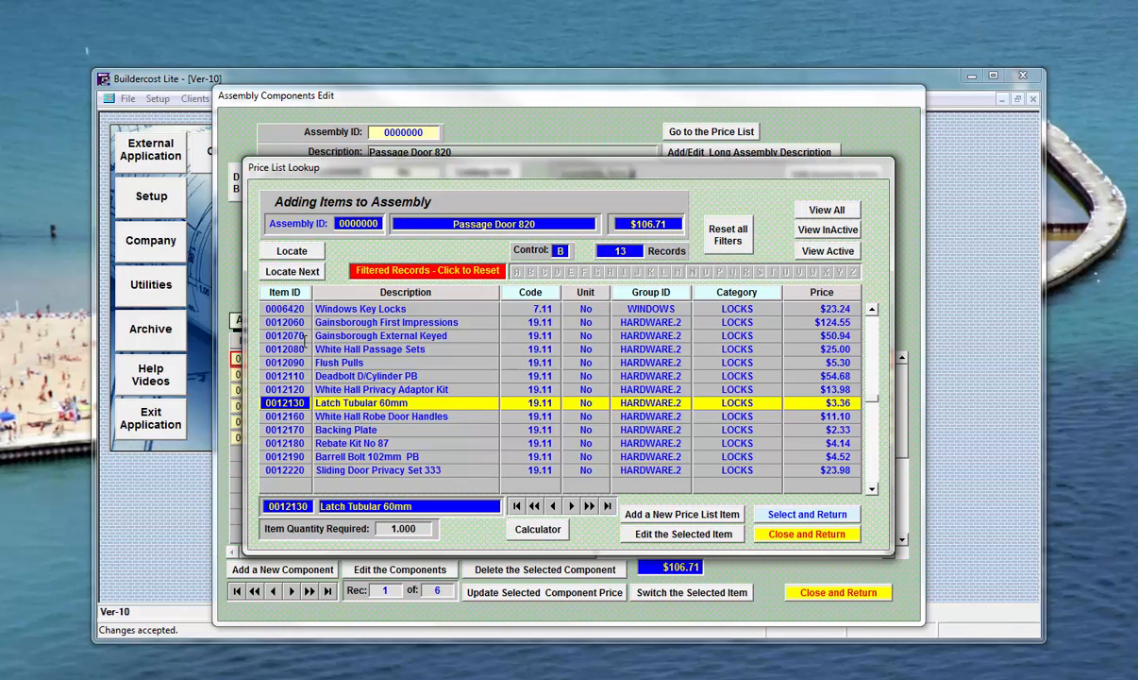
double_click(301, 349)
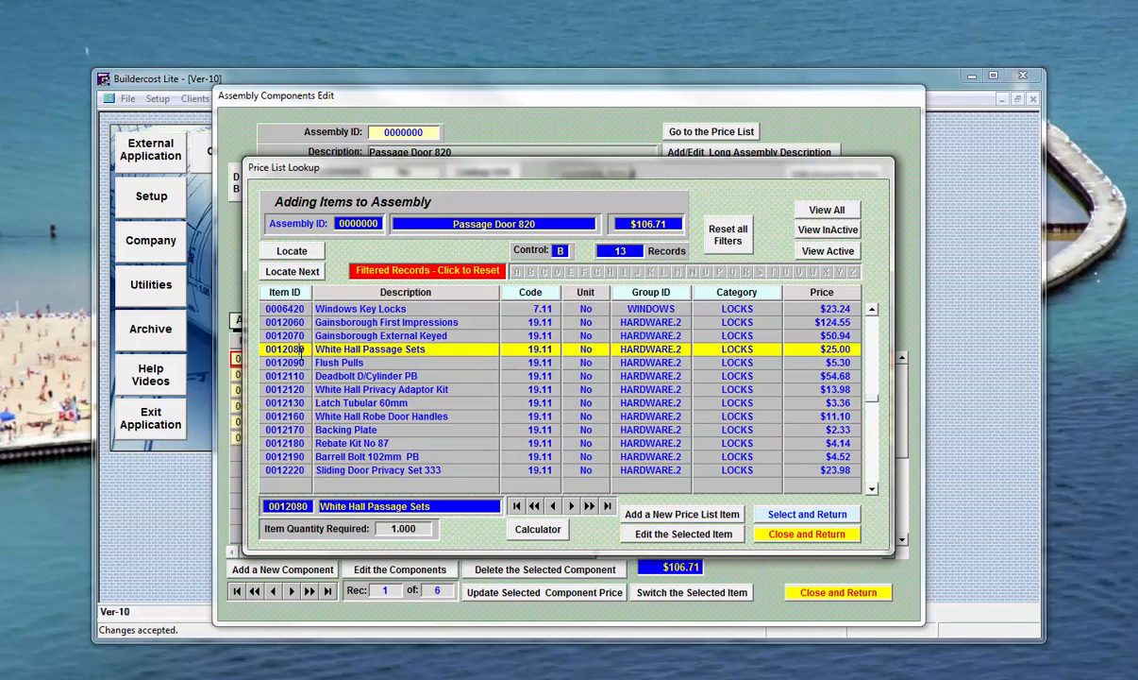
left_click(610, 362)
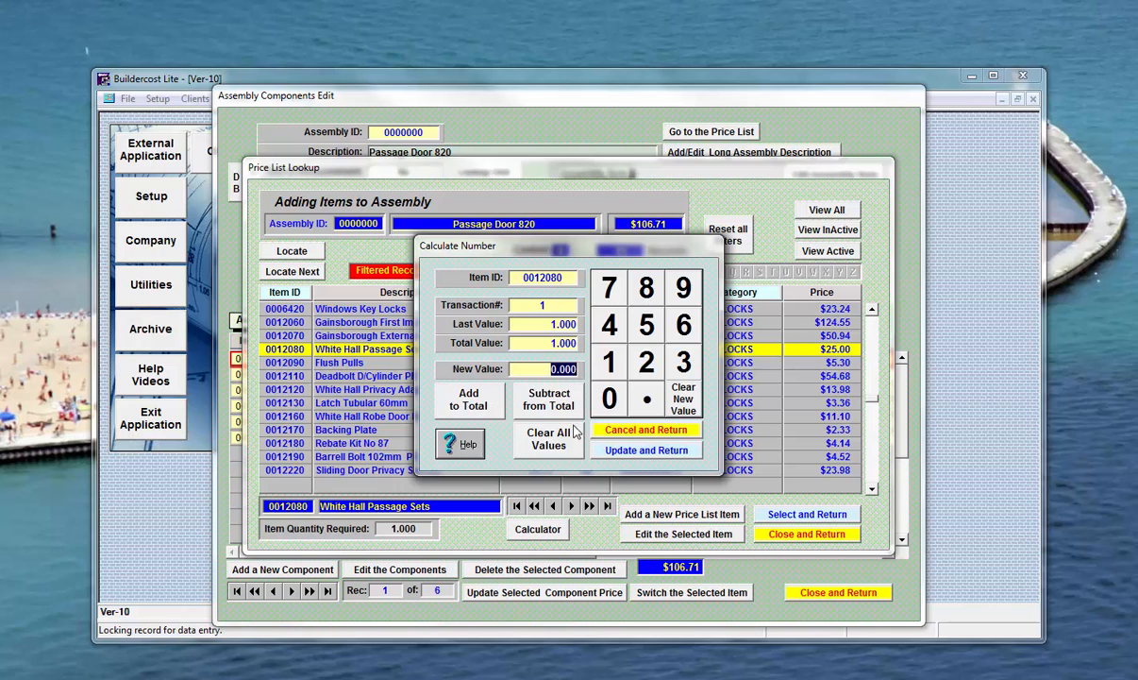
left_click(606, 430)
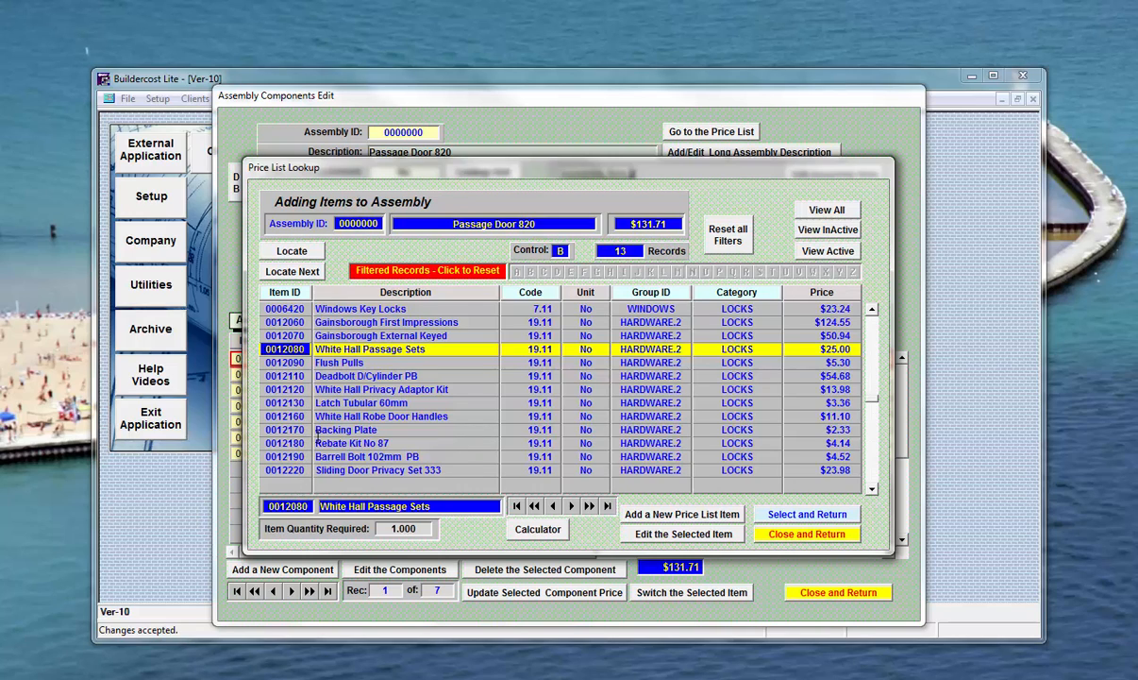
- Add the White Hall Privacy Adaptor Kit item to the assembly with a quantity of 1
double_click(304, 389)
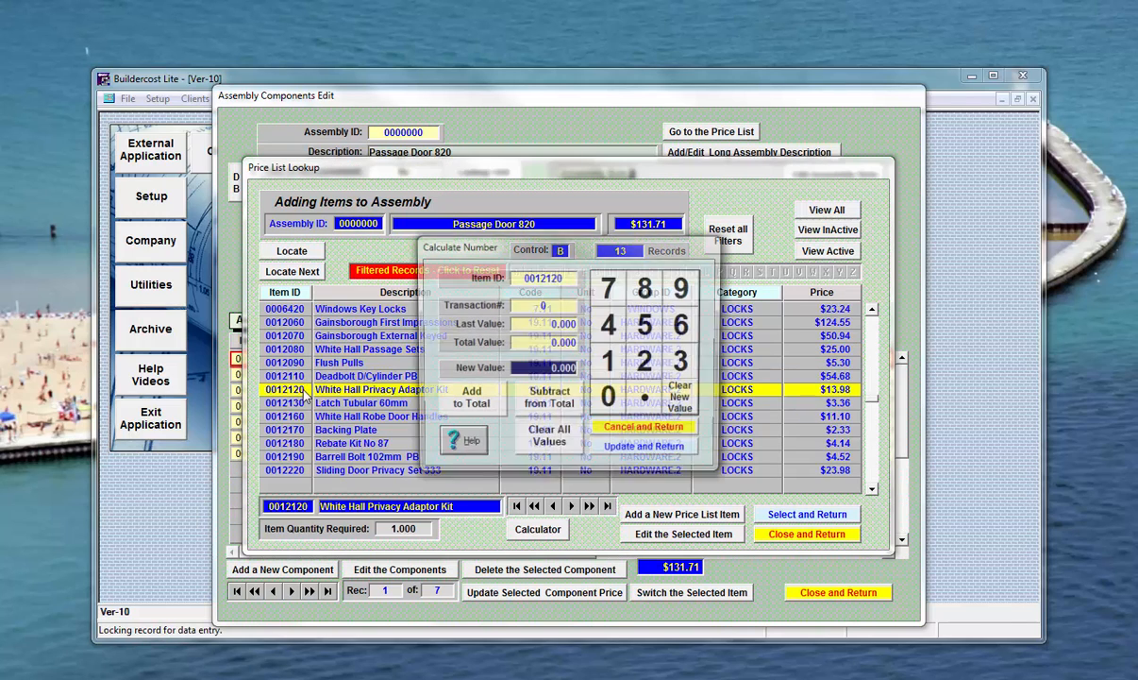
left_click(619, 360)
left_click(499, 404)
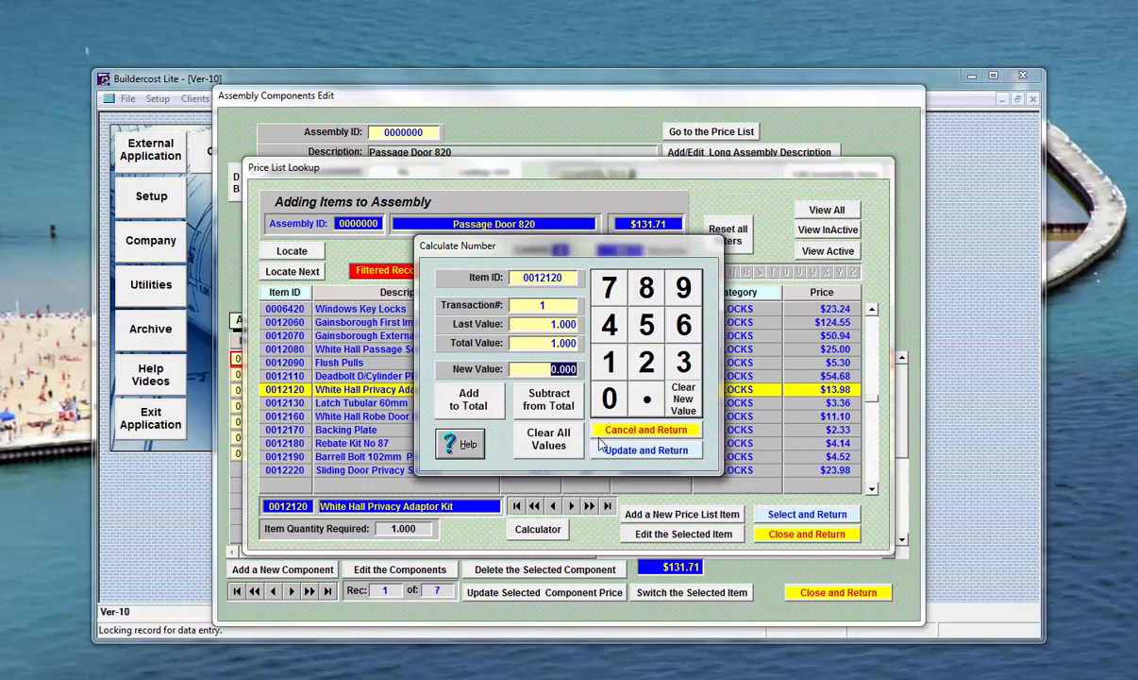
left_click(629, 453)
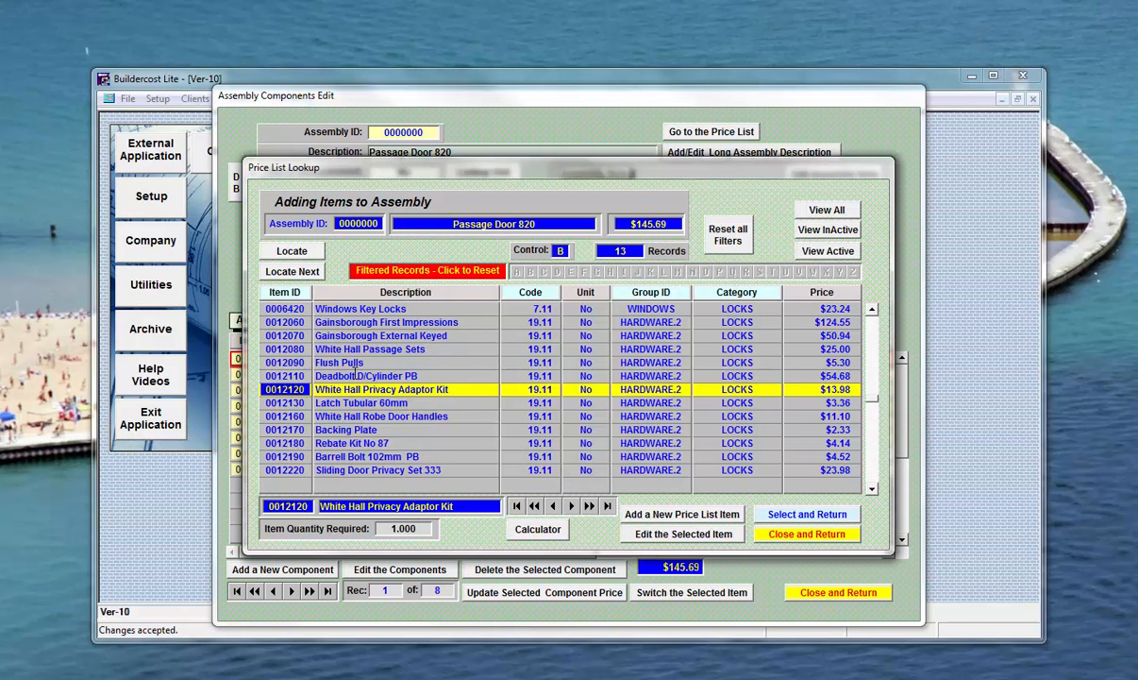
- Clear the LOCKS filter from the price list and filter it by the CARPENTER group
left_click(441, 271)
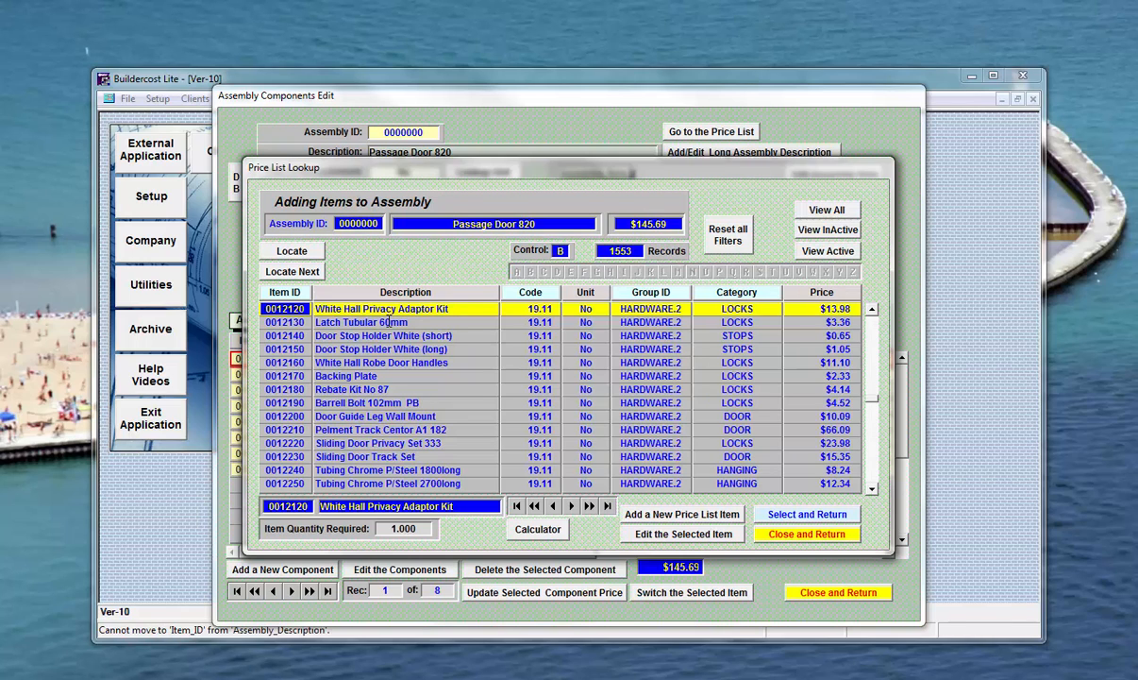
left_click(668, 309)
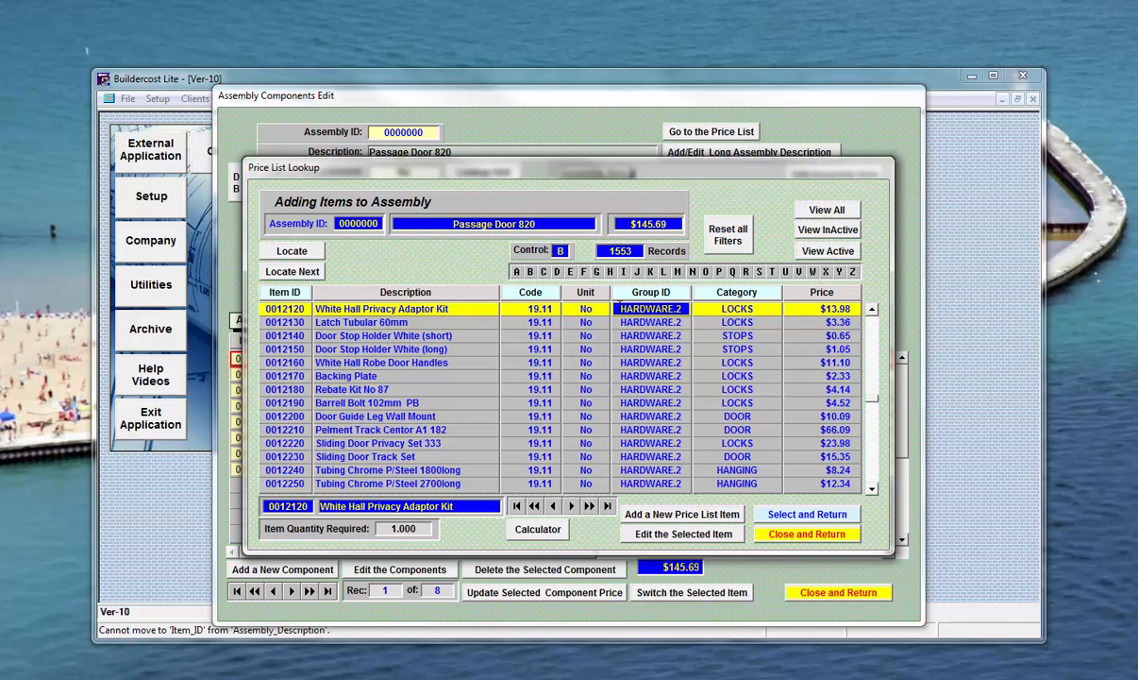
left_click(544, 272)
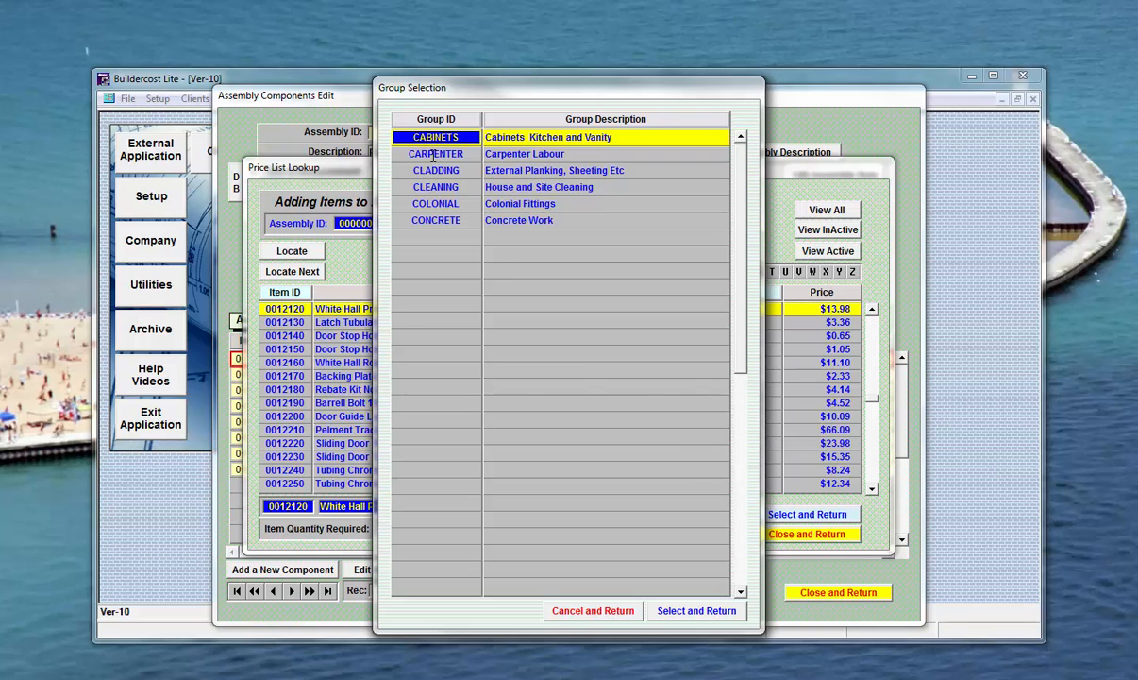
double_click(434, 156)
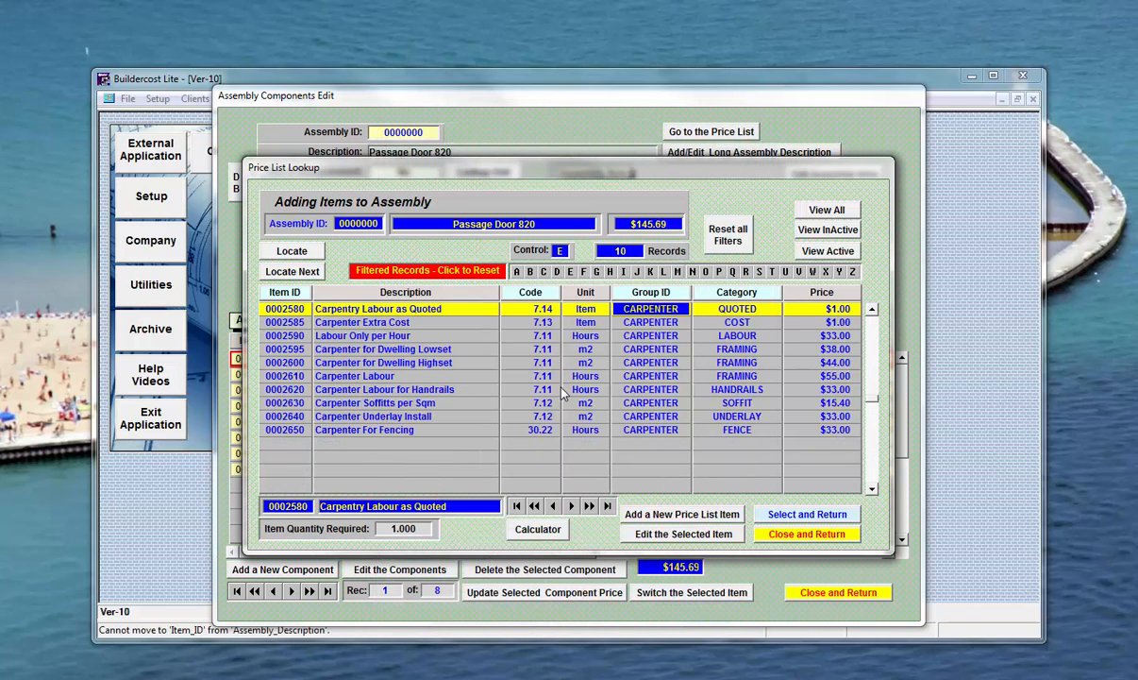
- Add the Carpenter Labour item to the assembly as 1 worker for 1 hour and close the price list
left_click(293, 376)
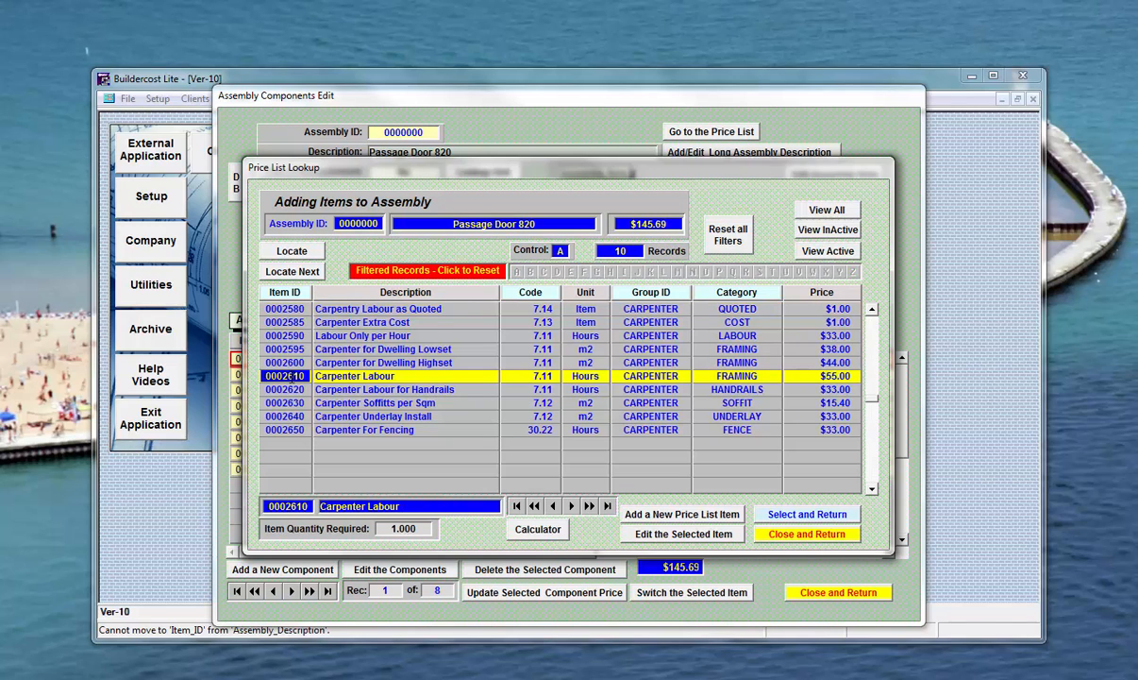
double_click(294, 376)
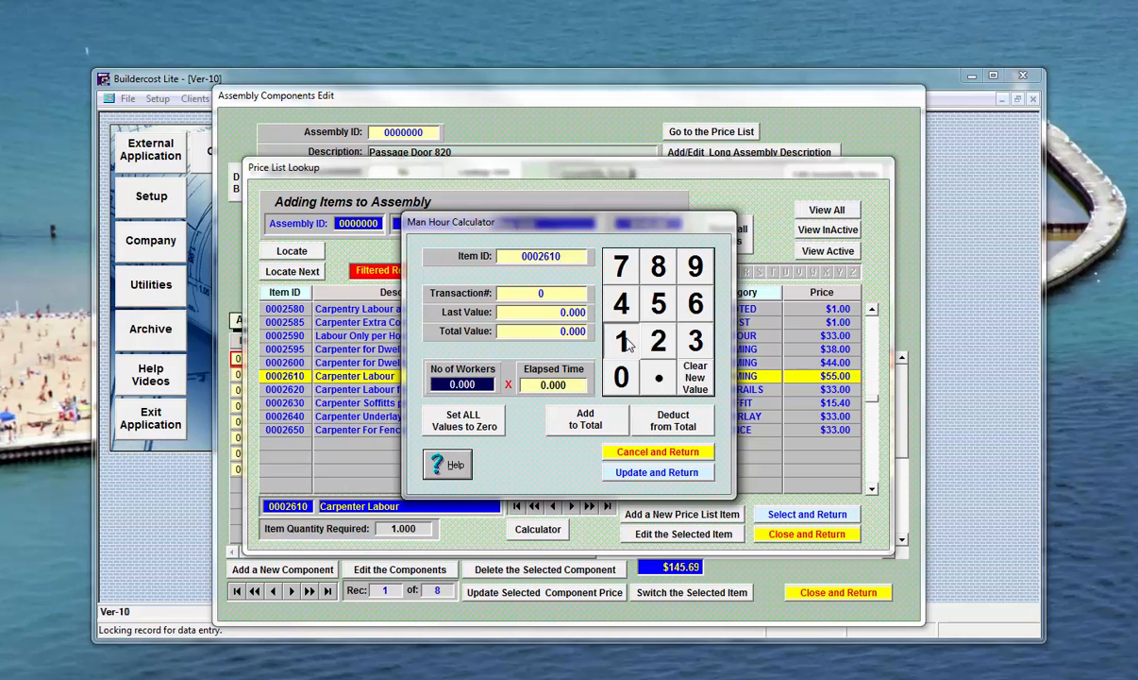
left_click(624, 342)
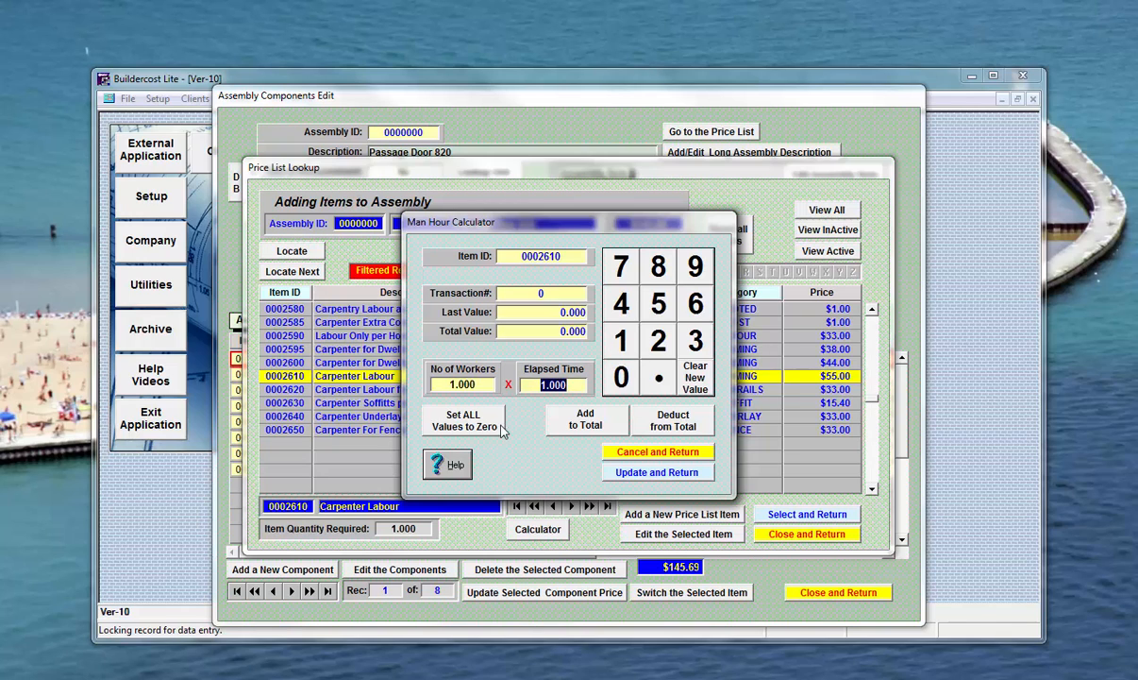
left_click(585, 420)
left_click(660, 472)
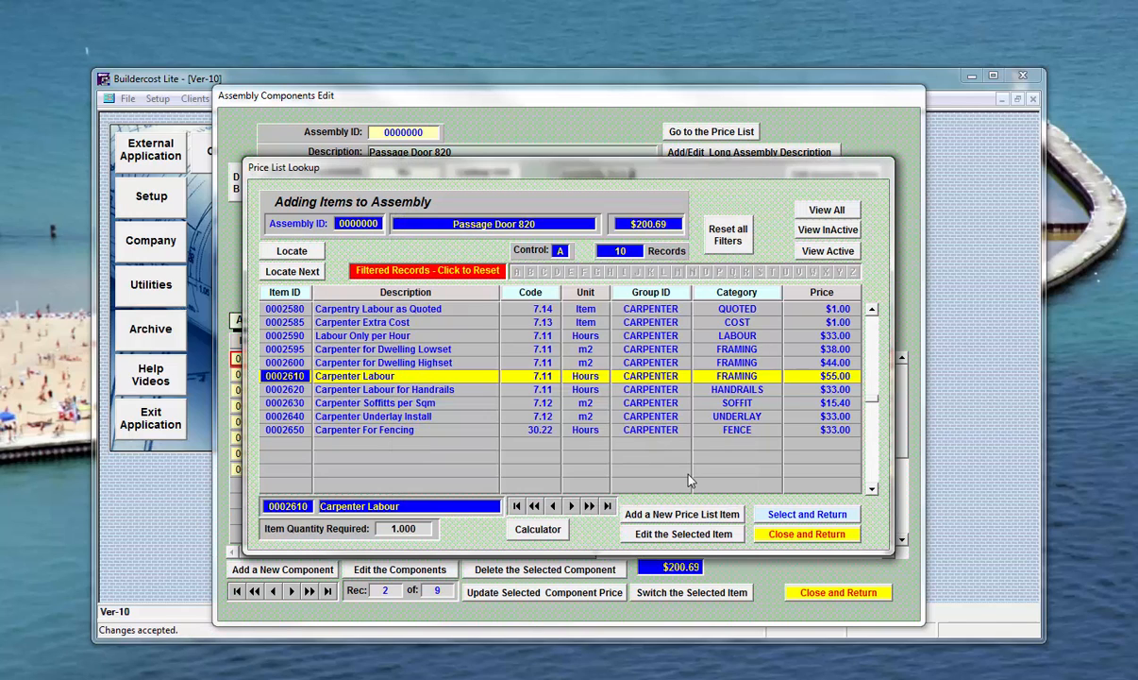
left_click(835, 533)
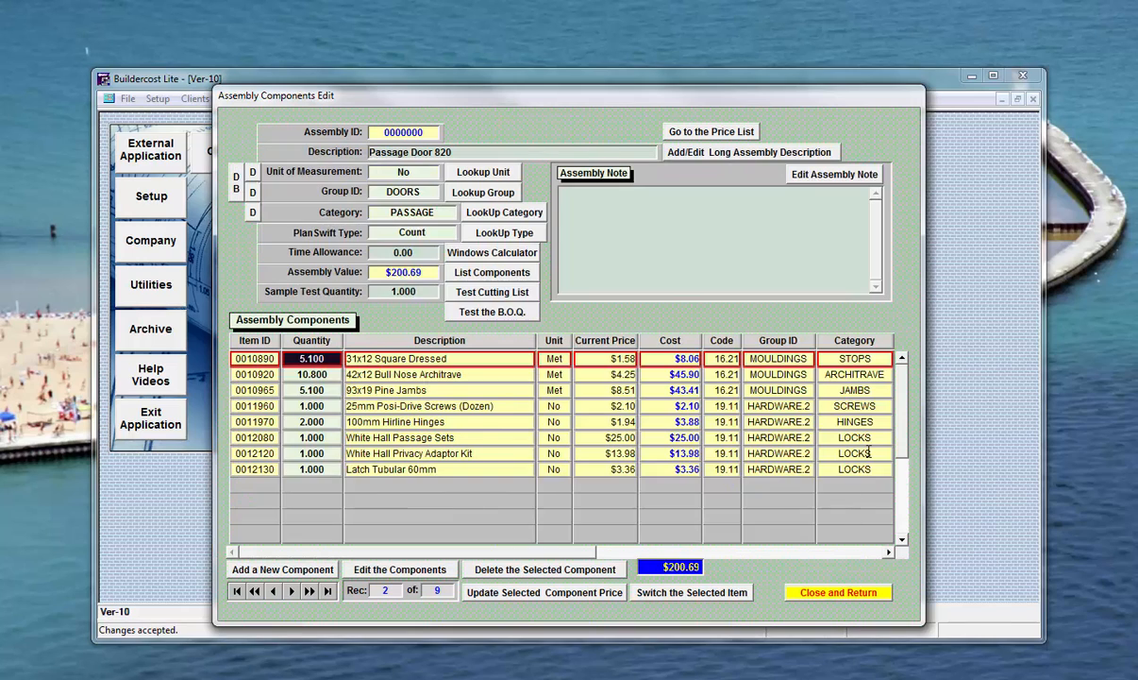
left_click(902, 360)
left_click(903, 360)
left_click(304, 357)
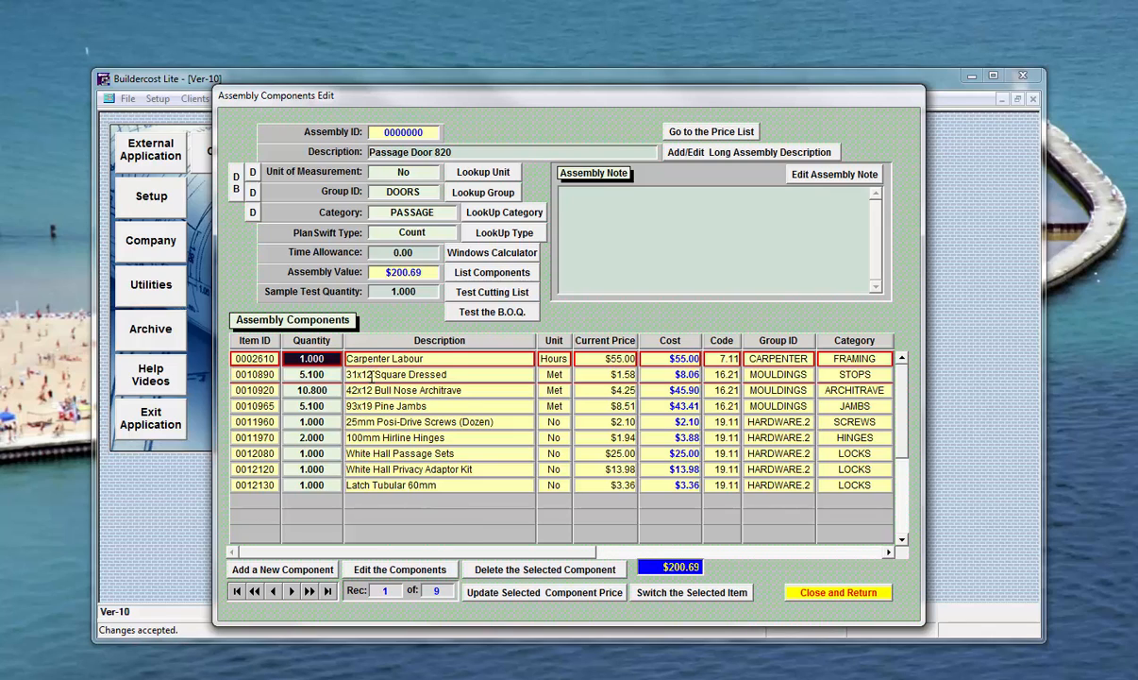
- Start adding another component to the assembly and filter the price list by the STOPS category
left_click(296, 572)
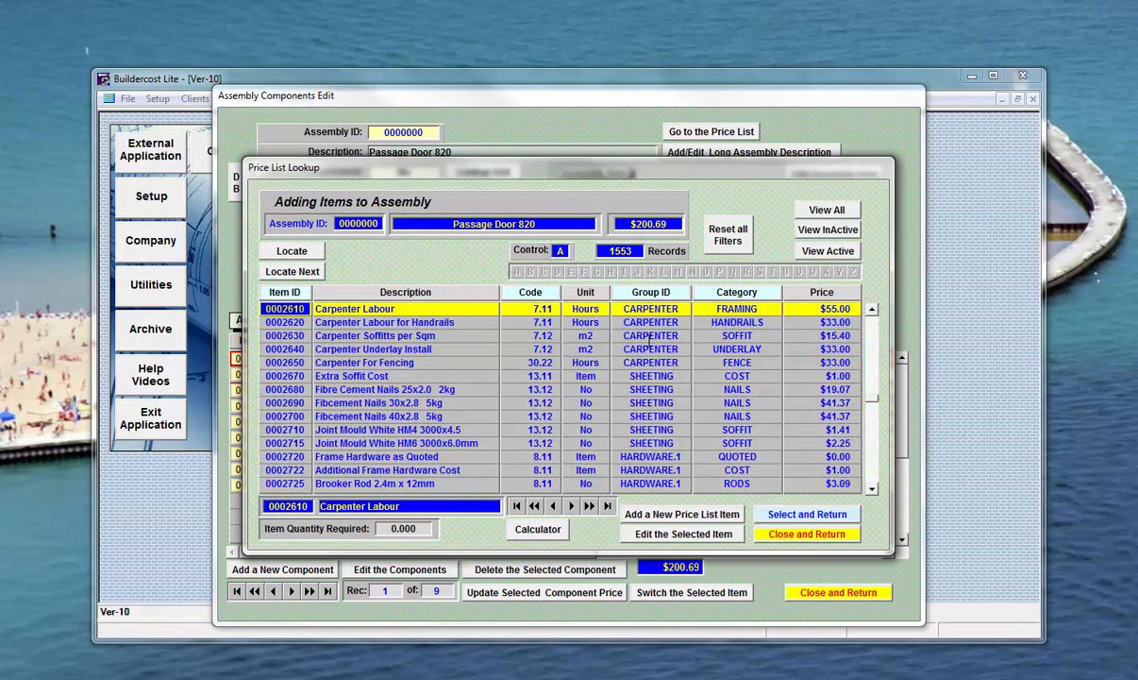
left_click(736, 362)
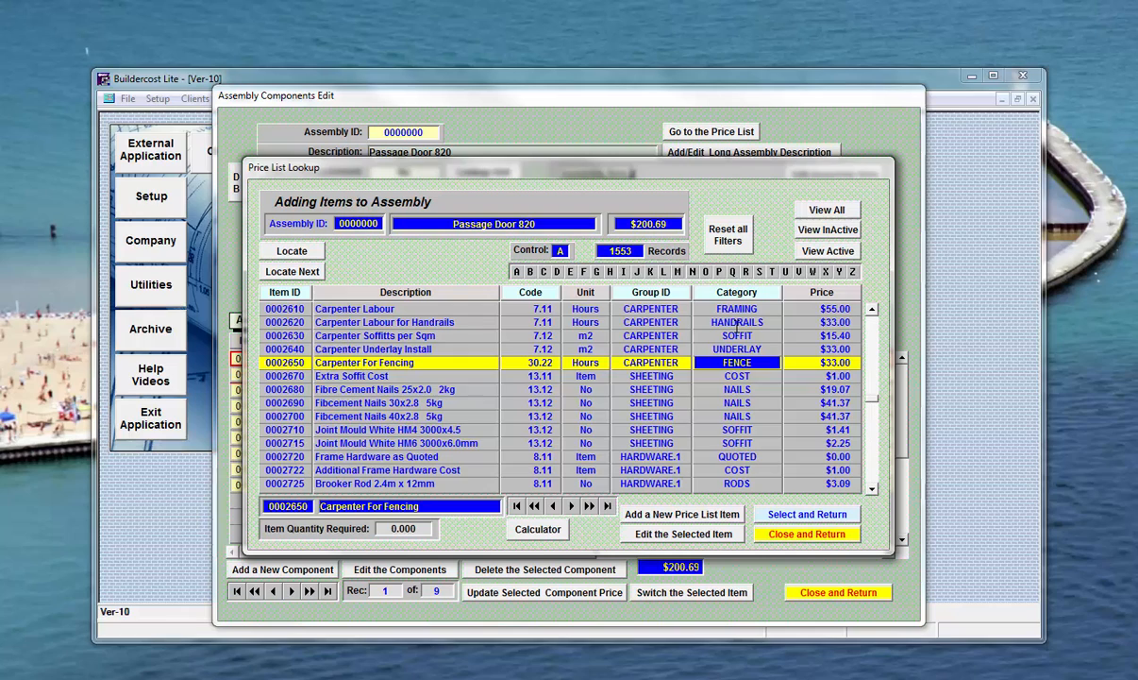
left_click(760, 272)
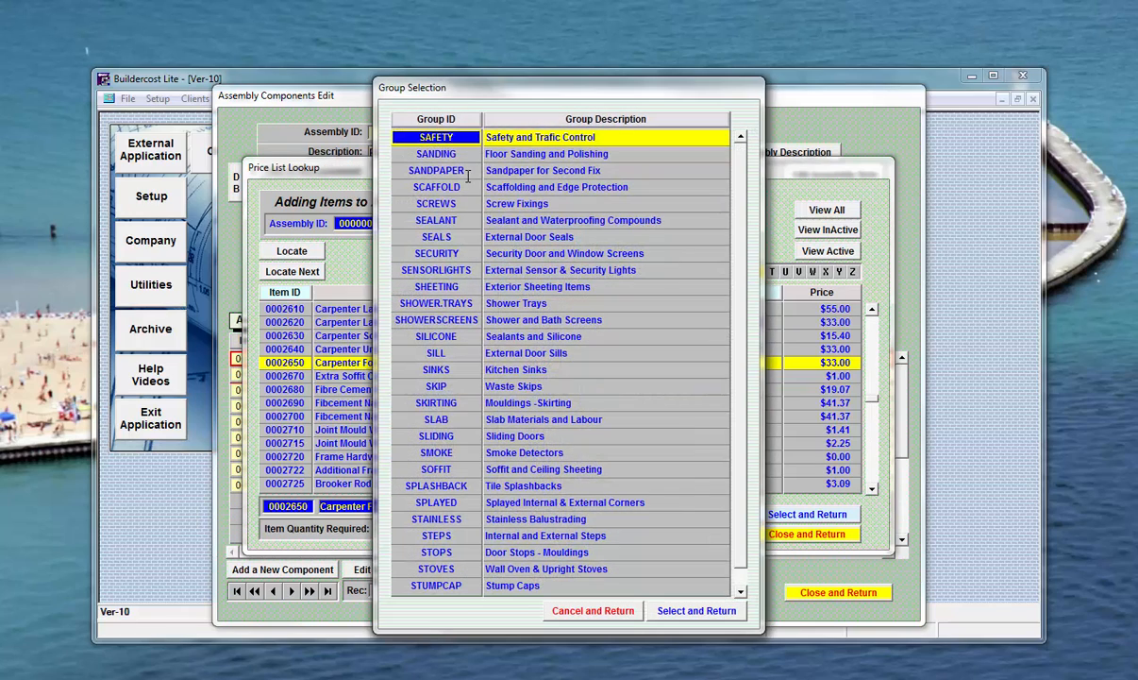
double_click(449, 552)
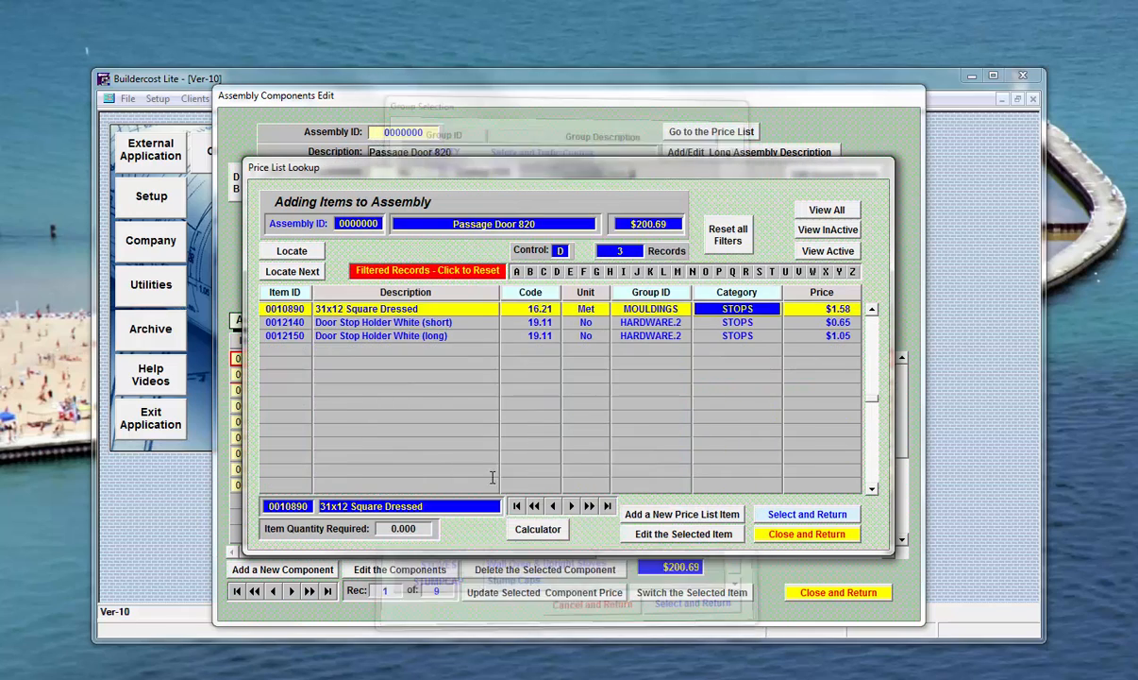
- Add the Door Stop Holder White (long) item to the assembly with a quantity of 1 and close the price list
double_click(294, 337)
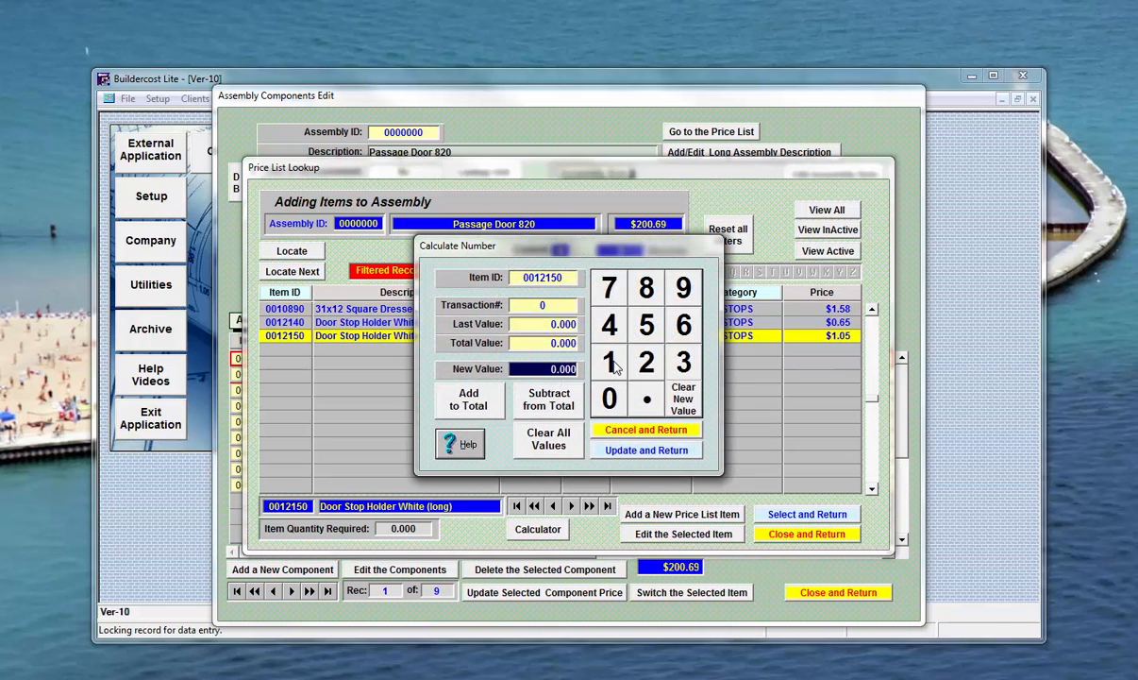
left_click(467, 399)
left_click(647, 450)
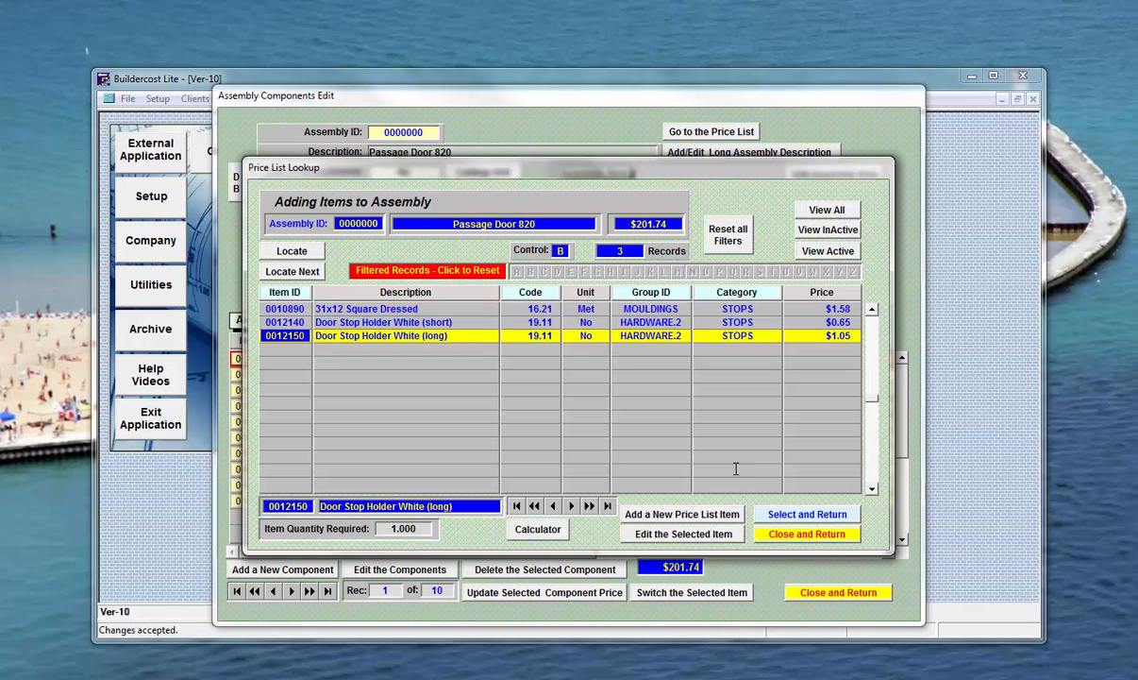
left_click(838, 538)
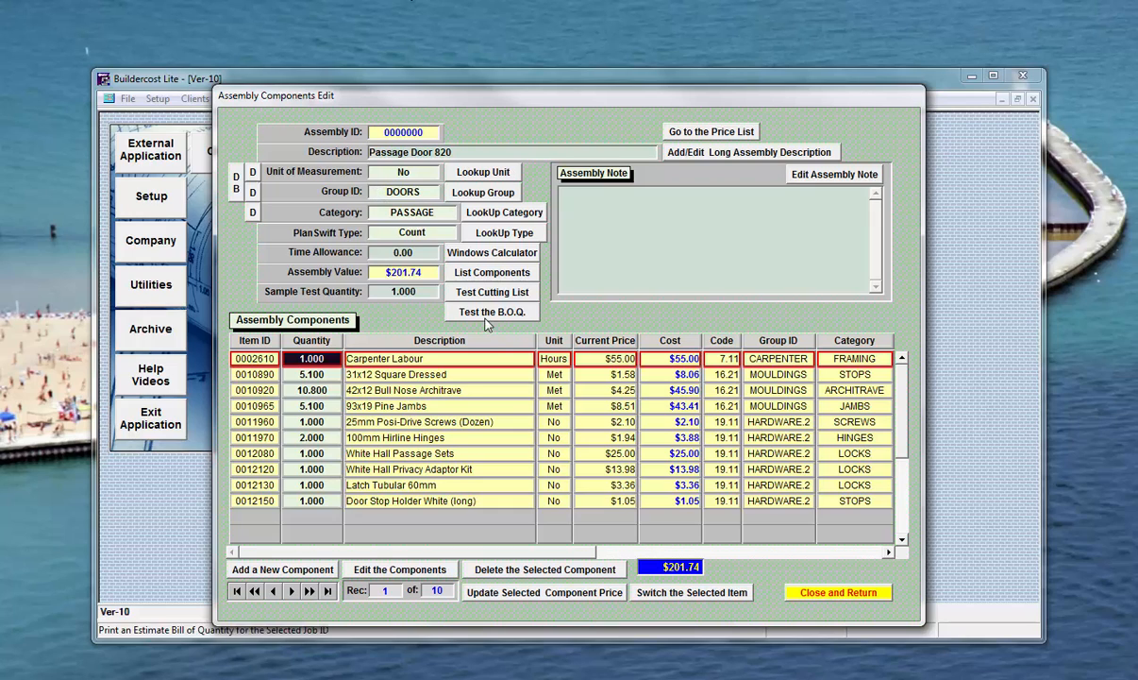
- Set the sample test quantity to 10, review the test bill of quantity with prices shown using Price A, and close the report
left_click(422, 291)
type("10")
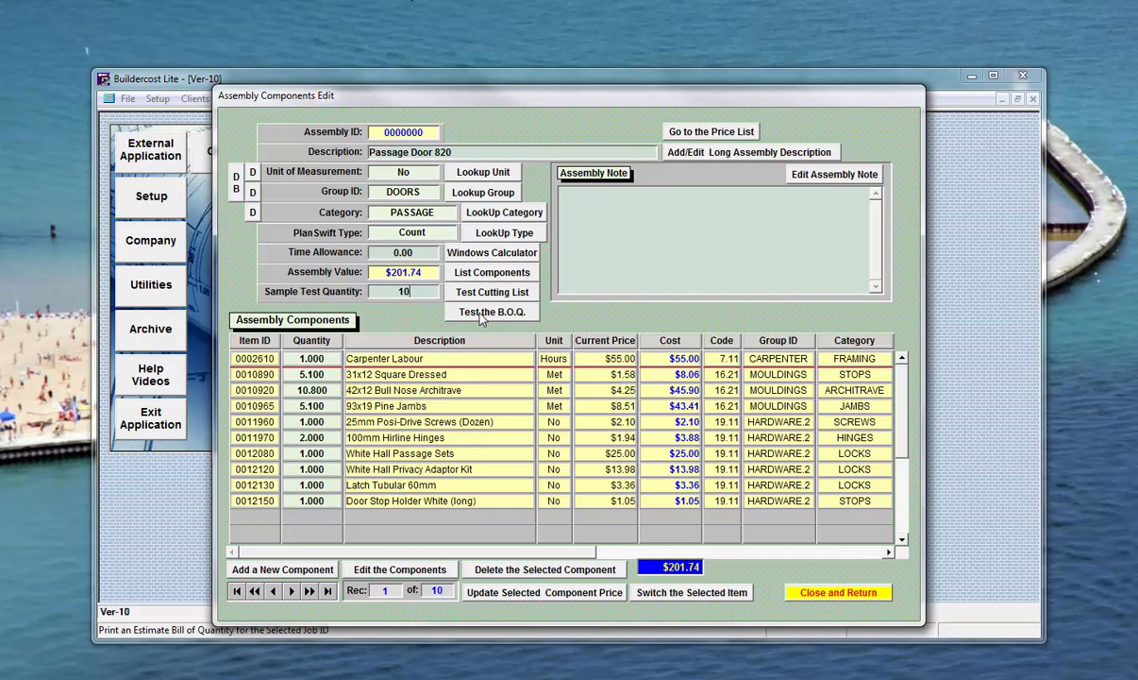
left_click(481, 319)
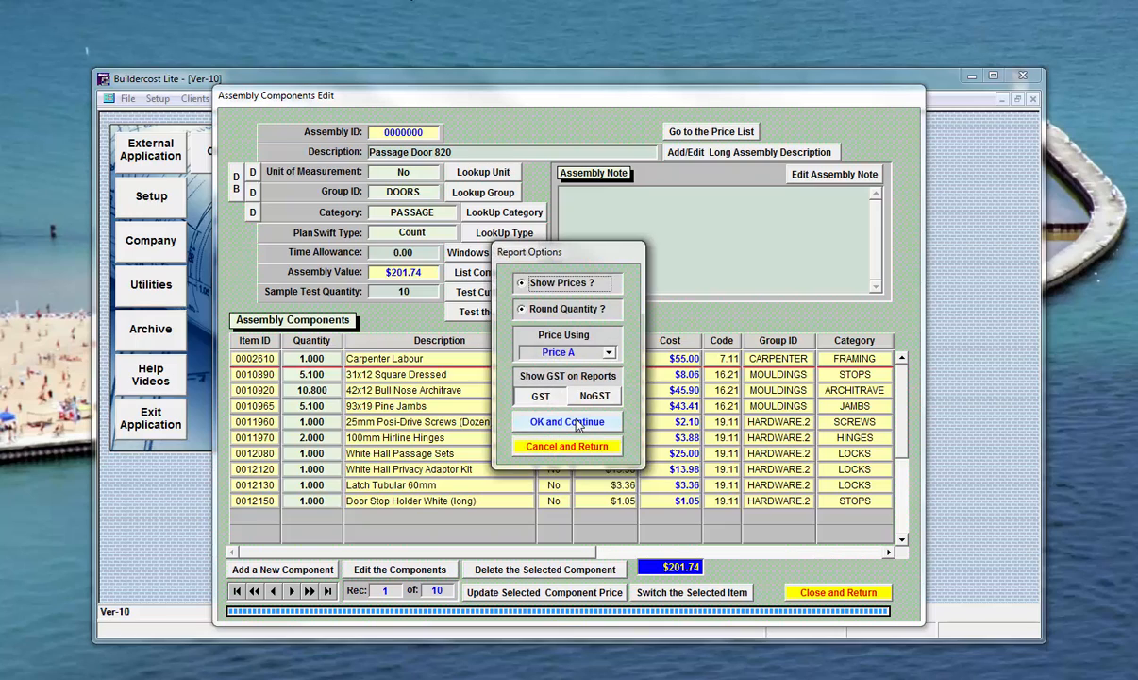
left_click(576, 423)
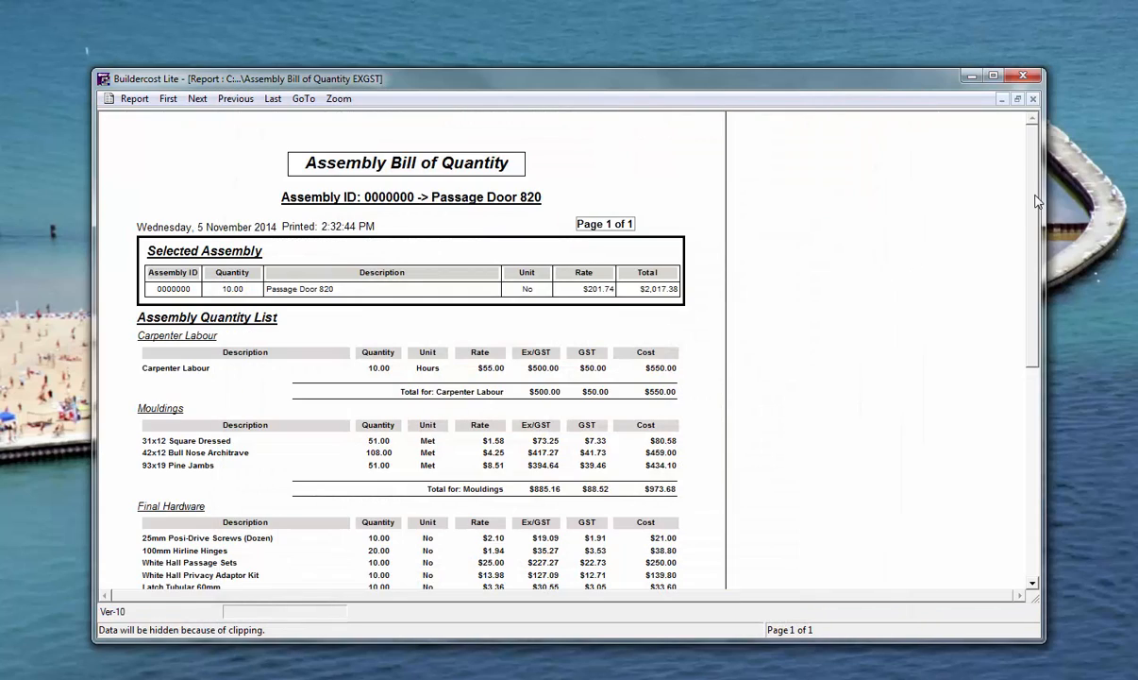
left_click_drag(1036, 201, 1035, 296)
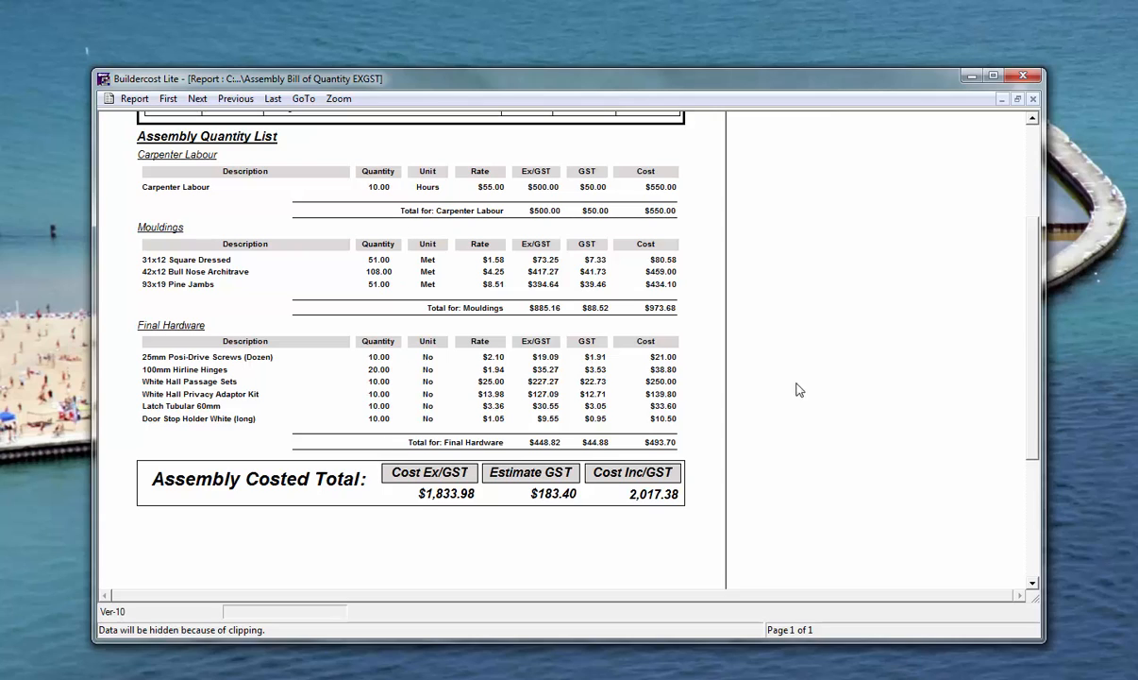
left_click(1033, 99)
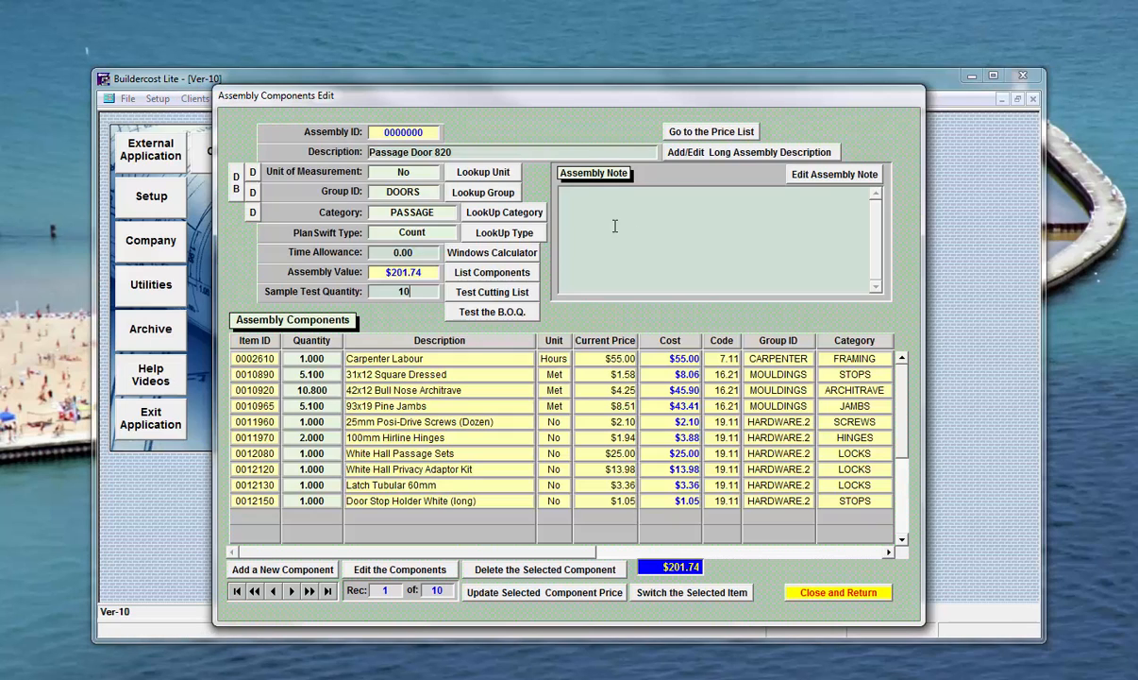
- Review the assembly's test cutting list and its component list report, closing each one after viewing
left_click(466, 292)
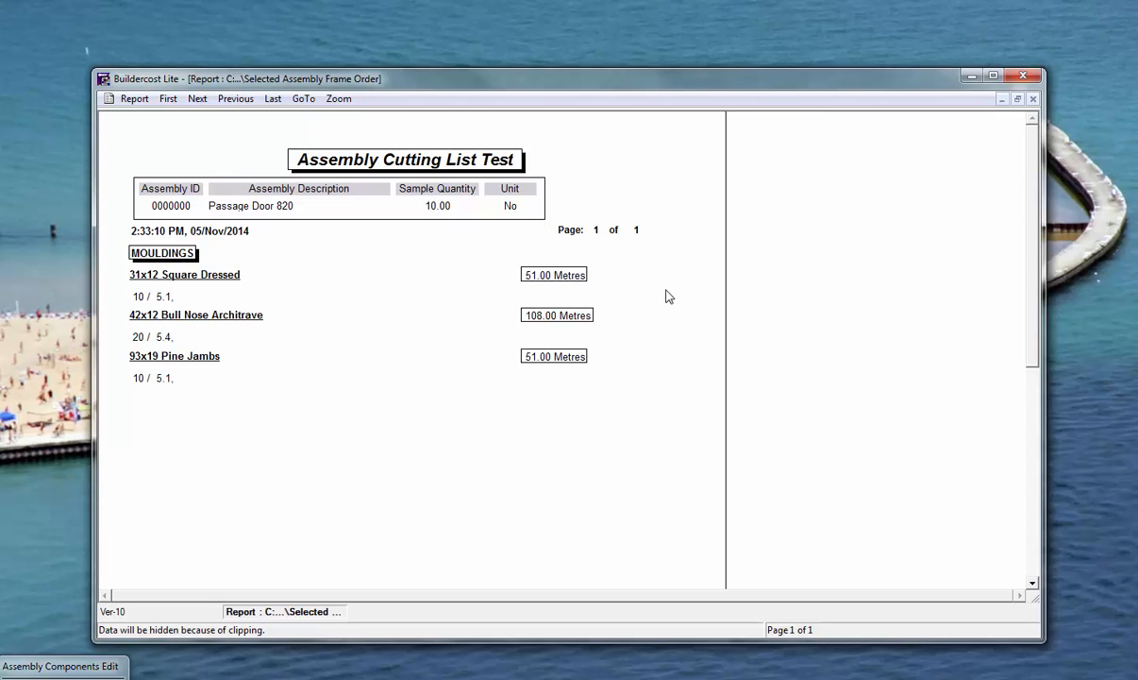
left_click(1032, 98)
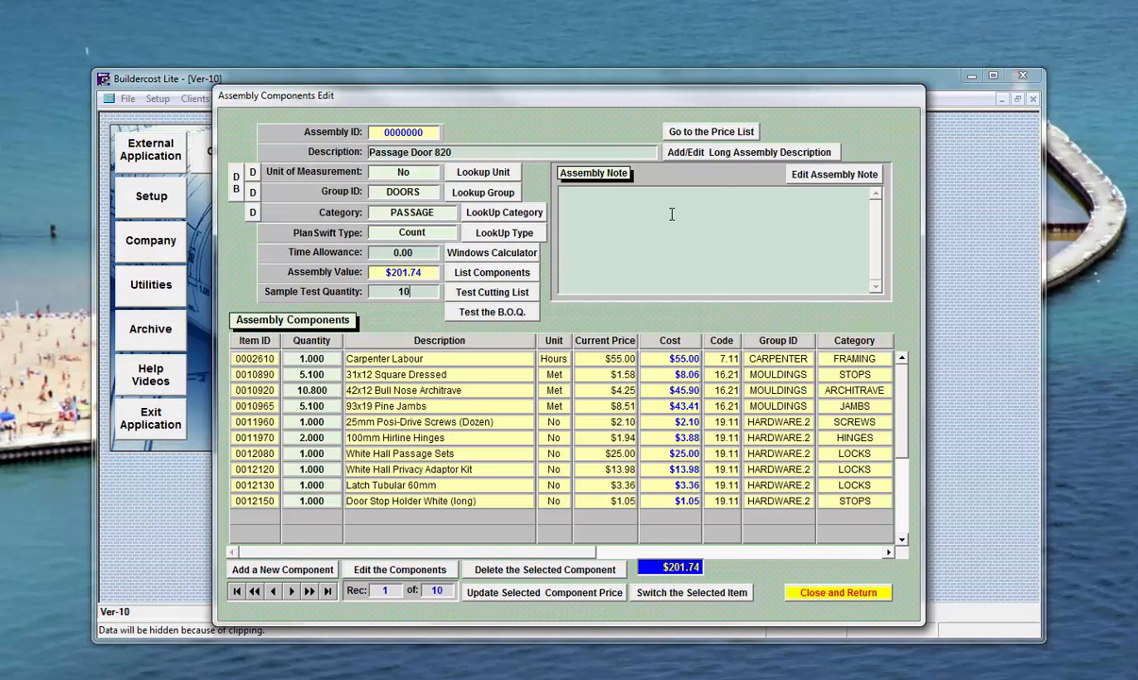
left_click(486, 272)
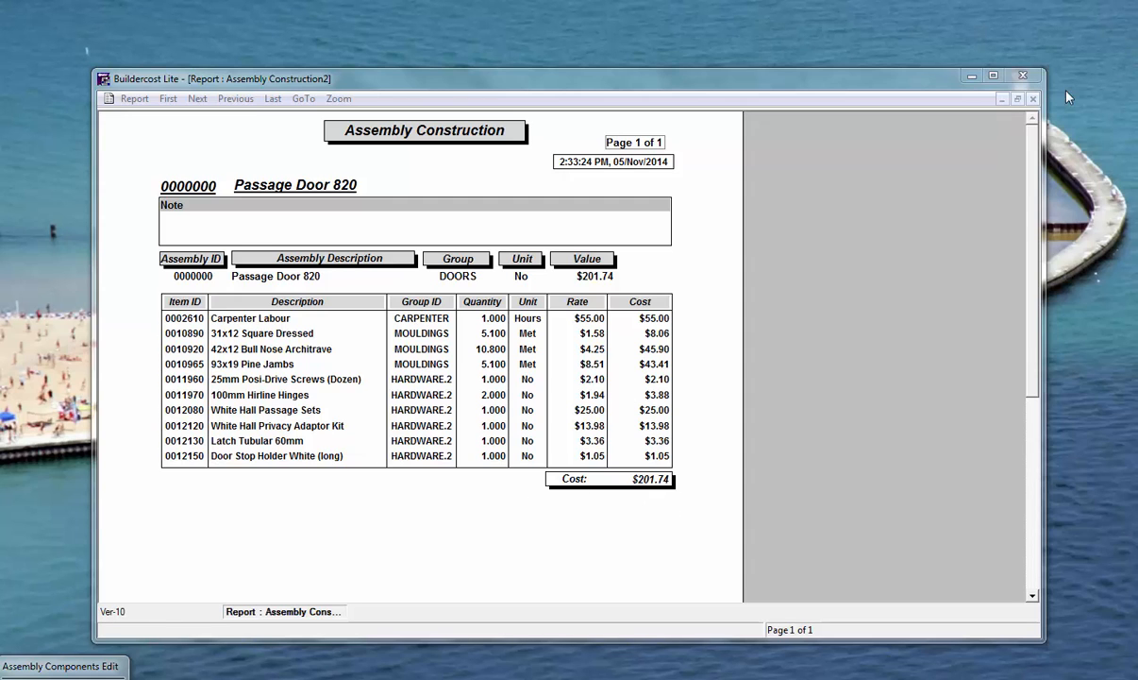
left_click(1033, 99)
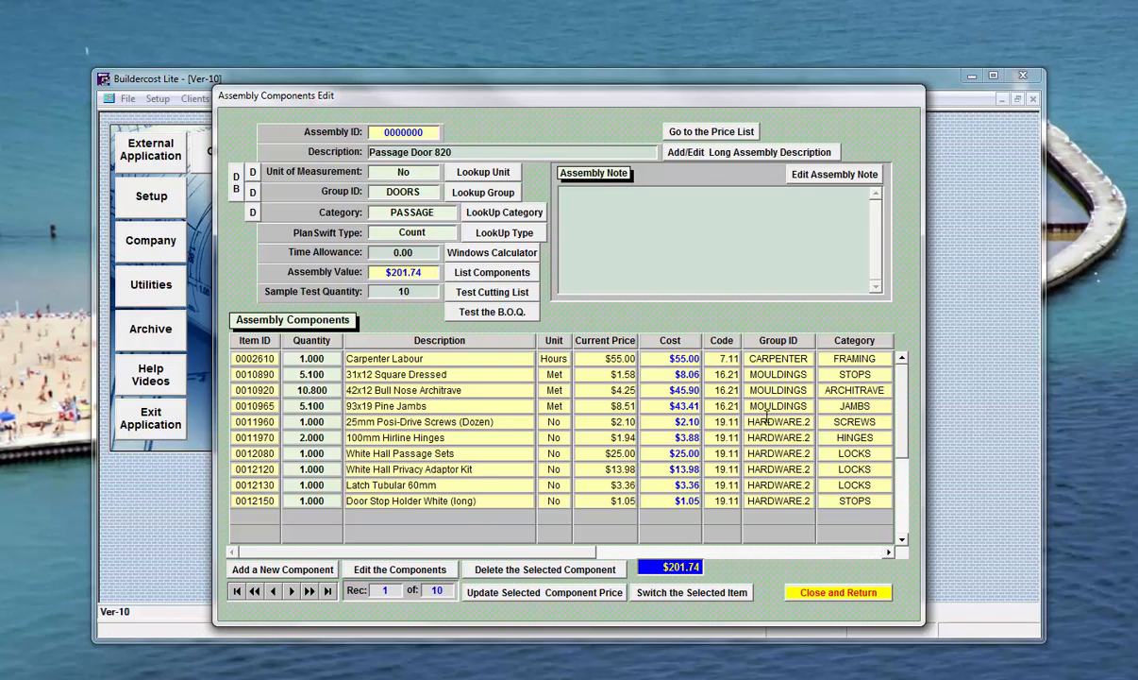
- Reopen the Passage Door 820 assembly from the assembly list and open its 93x19 Pine Jambs item for editing
left_click(875, 599)
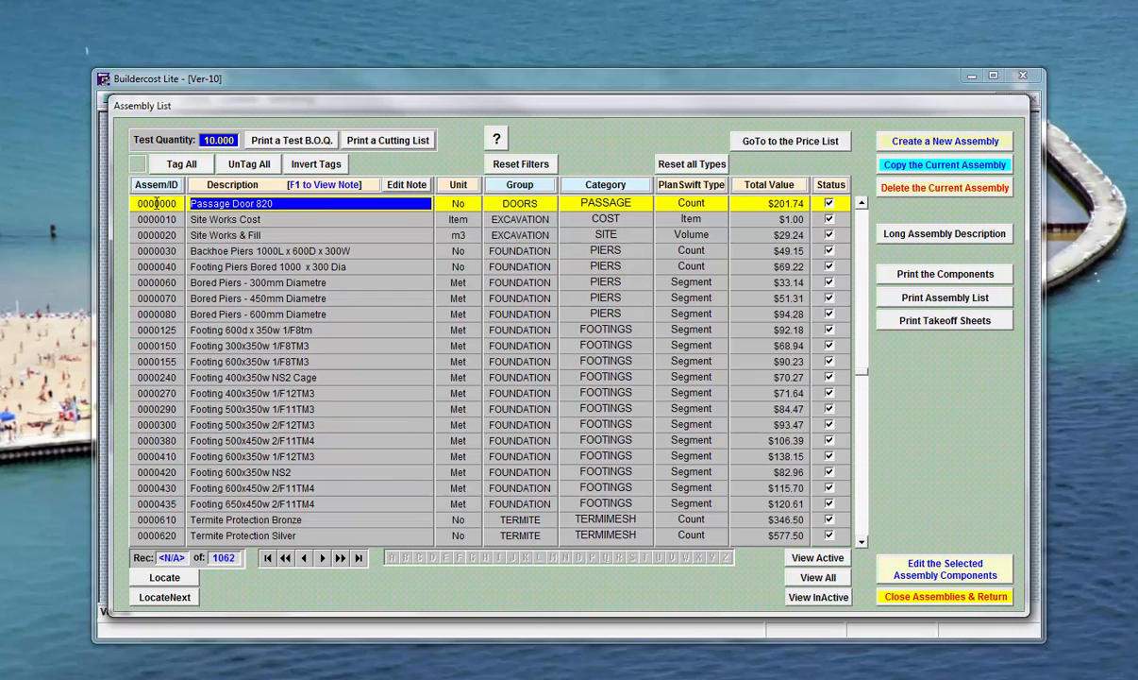
double_click(156, 203)
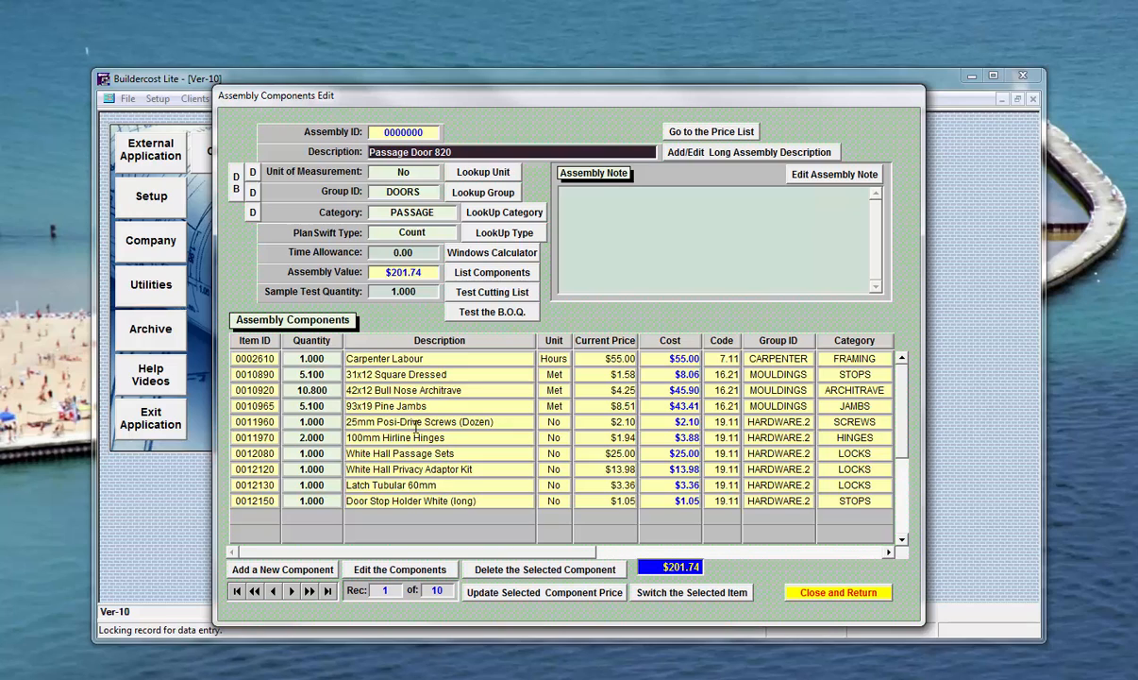
left_click(255, 404)
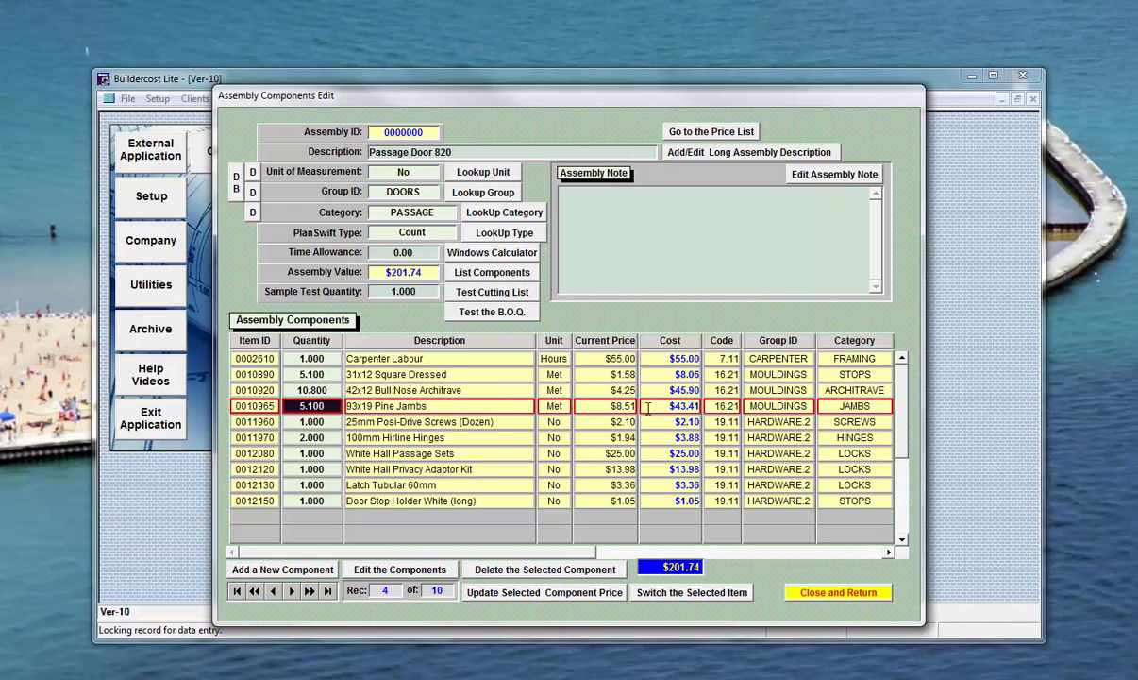
double_click(254, 406)
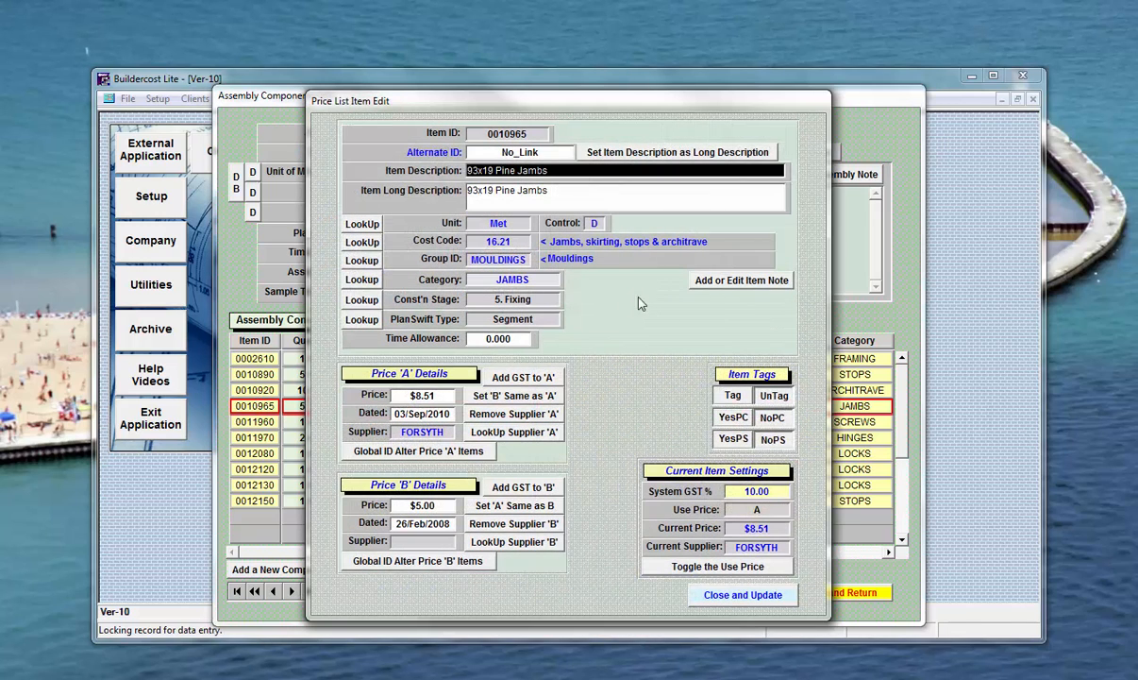
- Set Price A of the 93x19 Pine Jambs to $9.10, copy it to Price B, and update the item before closing the assembly
left_click(440, 396)
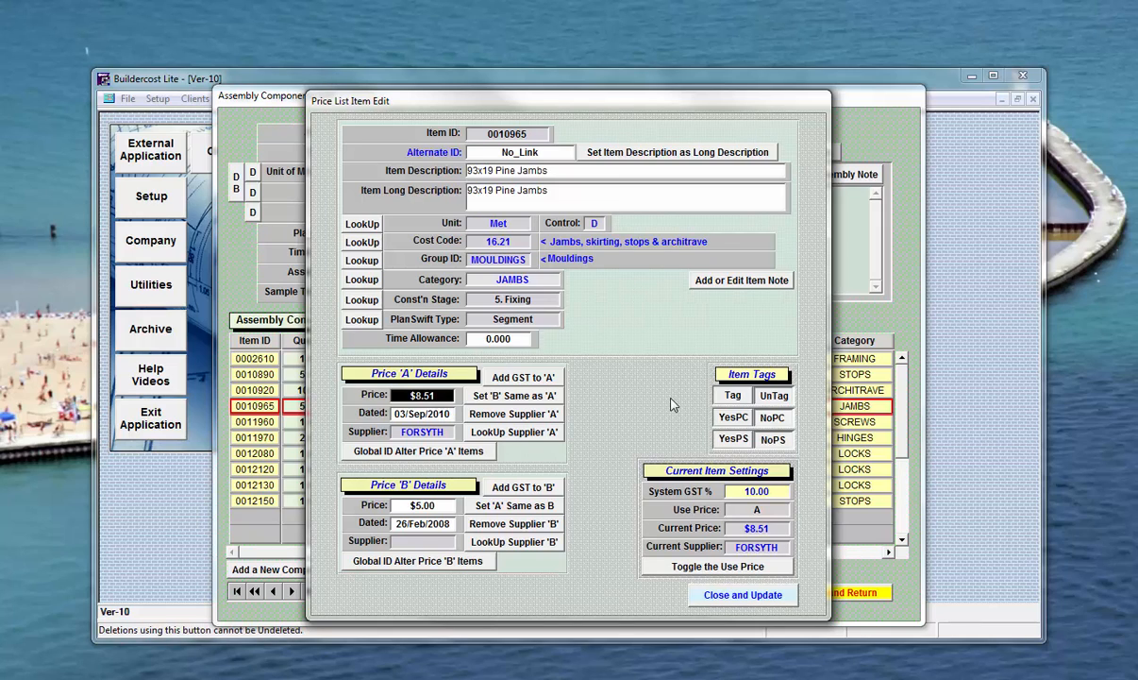
type("9.10")
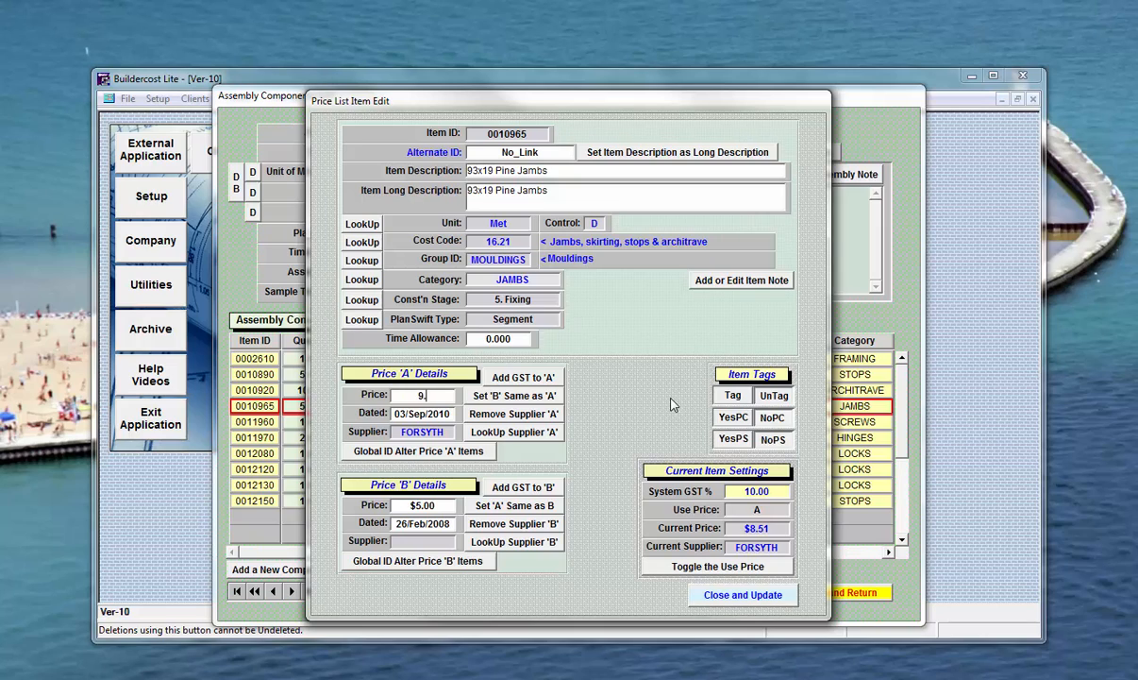
left_click(520, 401)
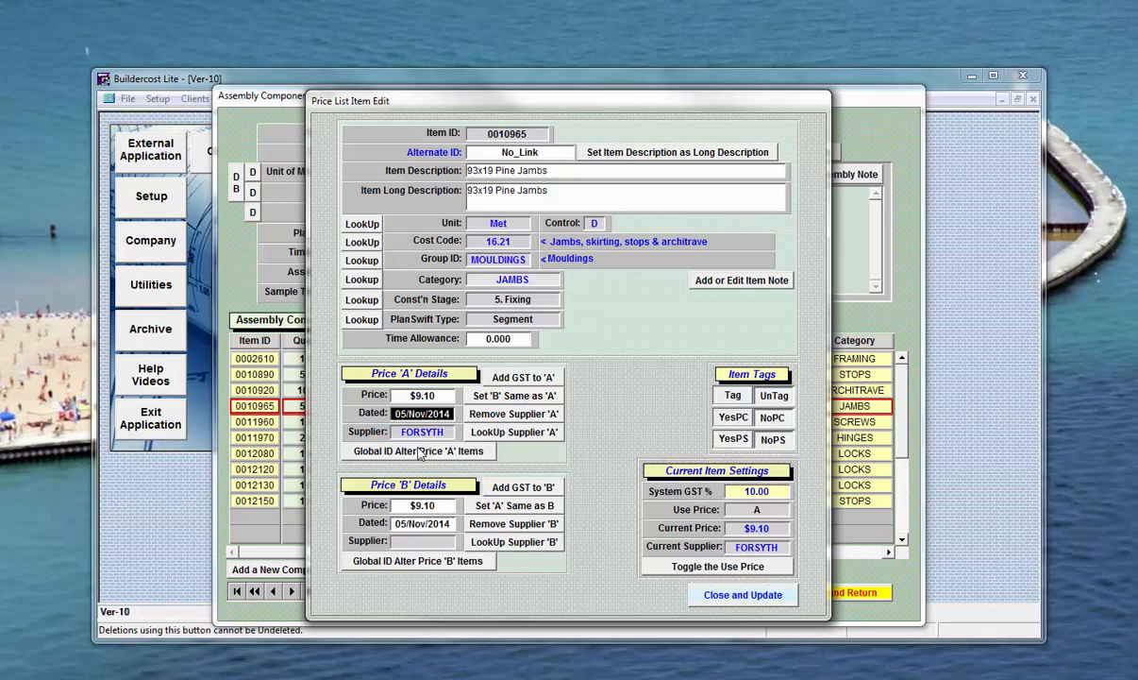
left_click(763, 597)
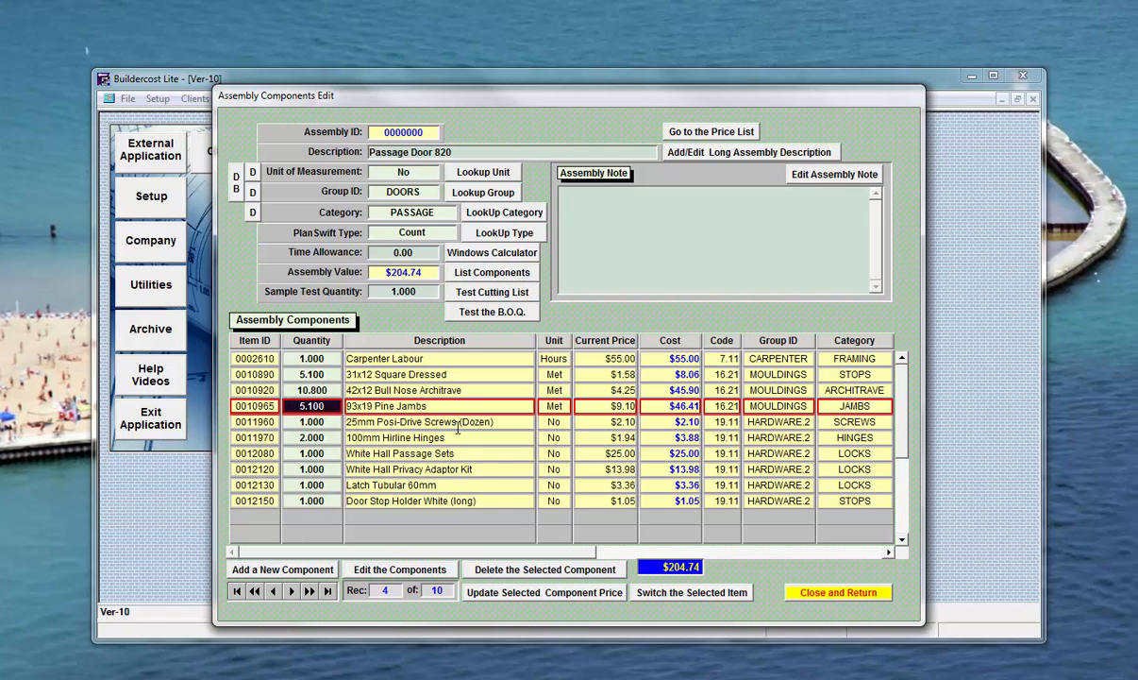
left_click(859, 600)
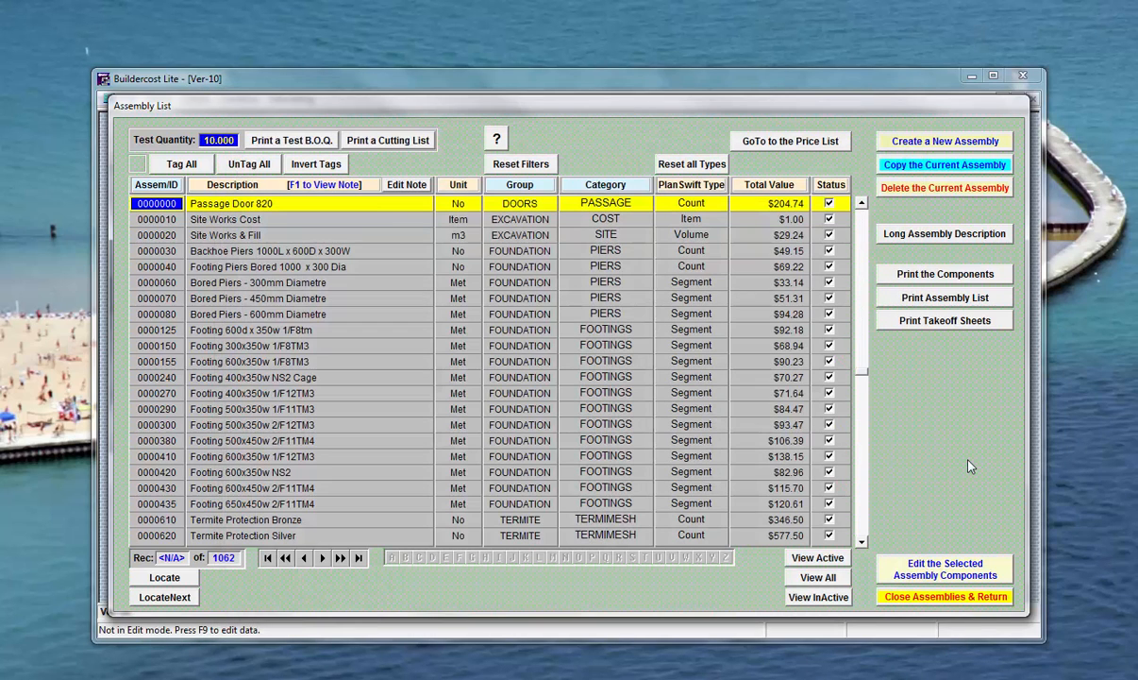